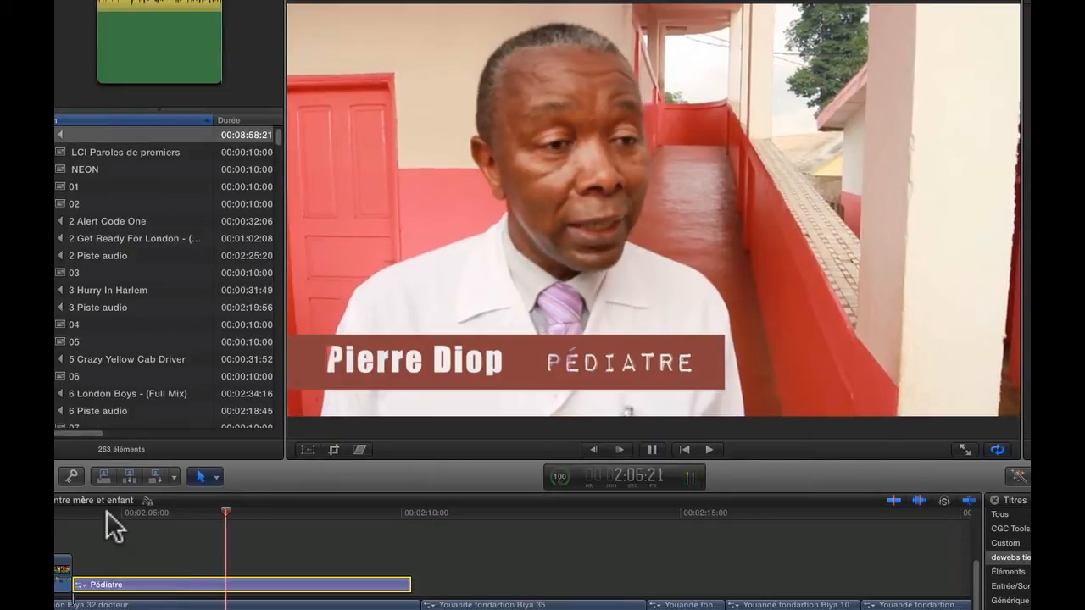
- Switch to Motion and choose a blank Final Cut title (Titre Final Cut) as the new project type
key(space)
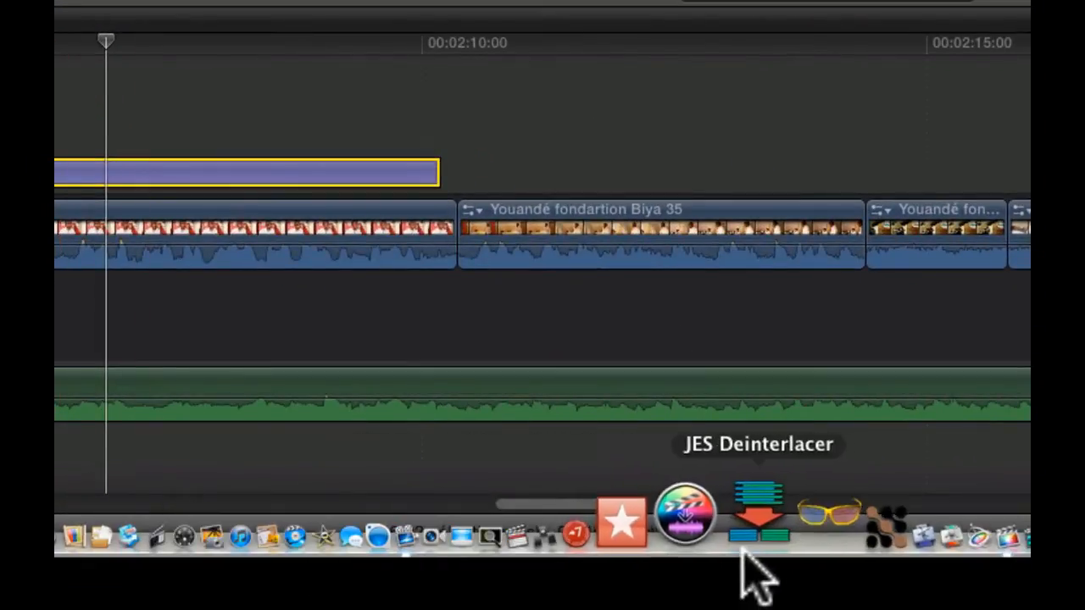
click(882, 547)
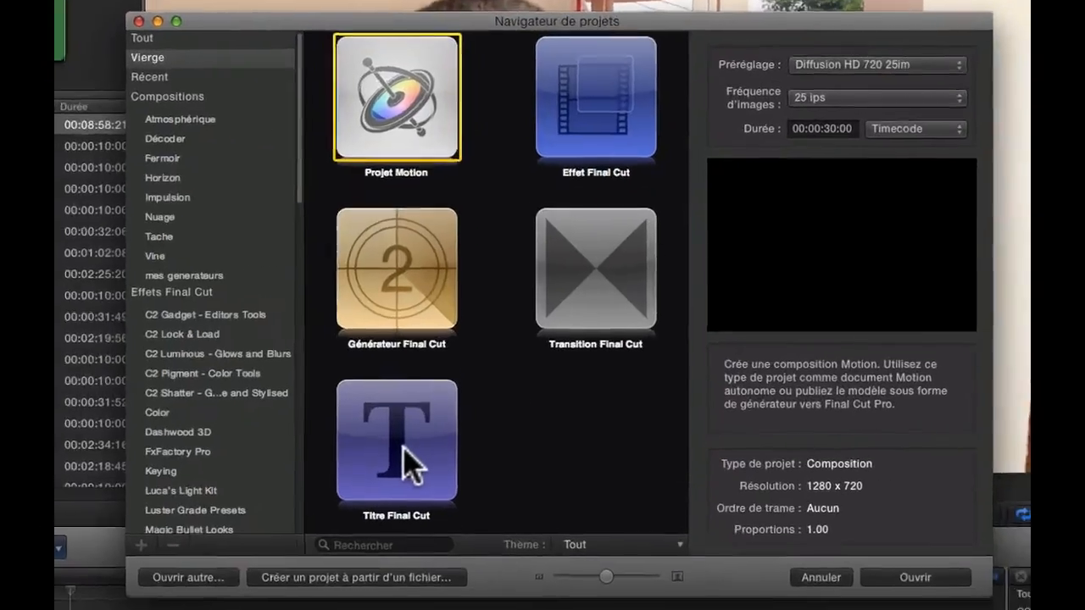
click(550, 416)
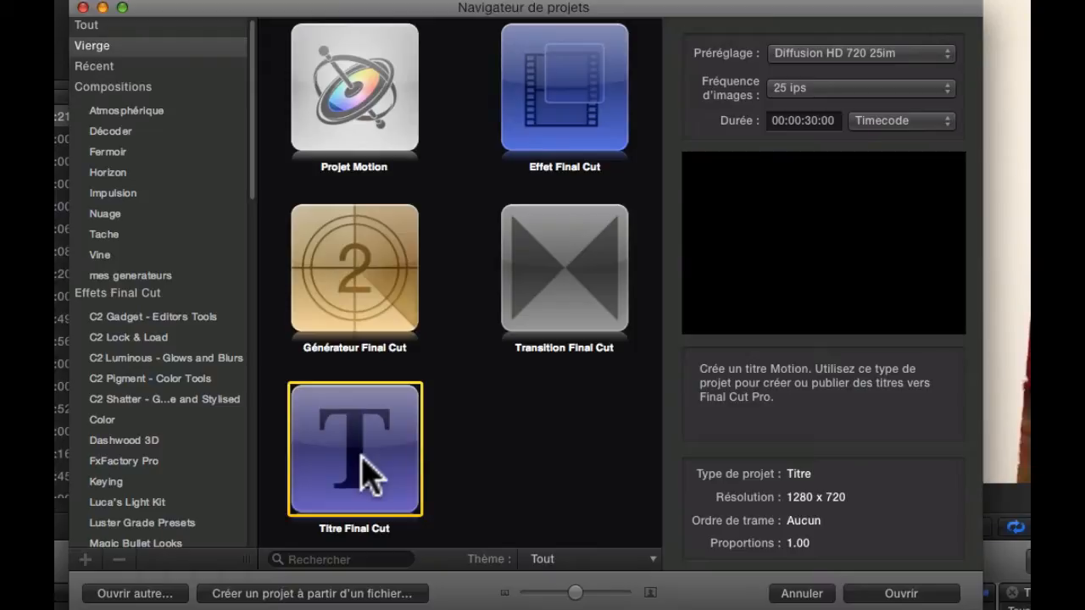
- Set the title project to Diffusion HD 1080 at 25 ips with a duration of 00:00:10:00, and open it
click(945, 53)
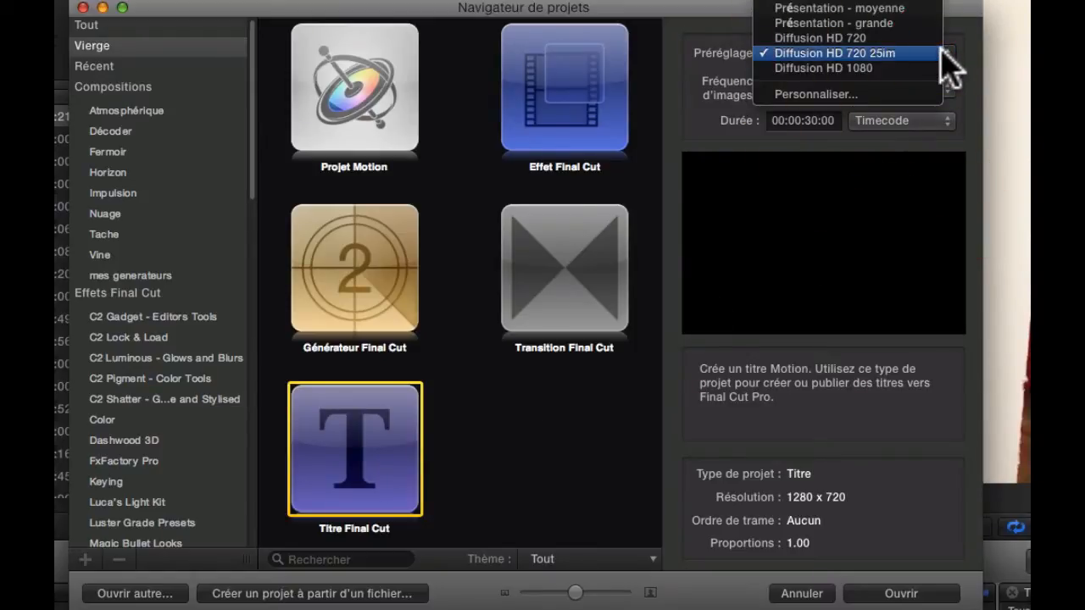
click(924, 70)
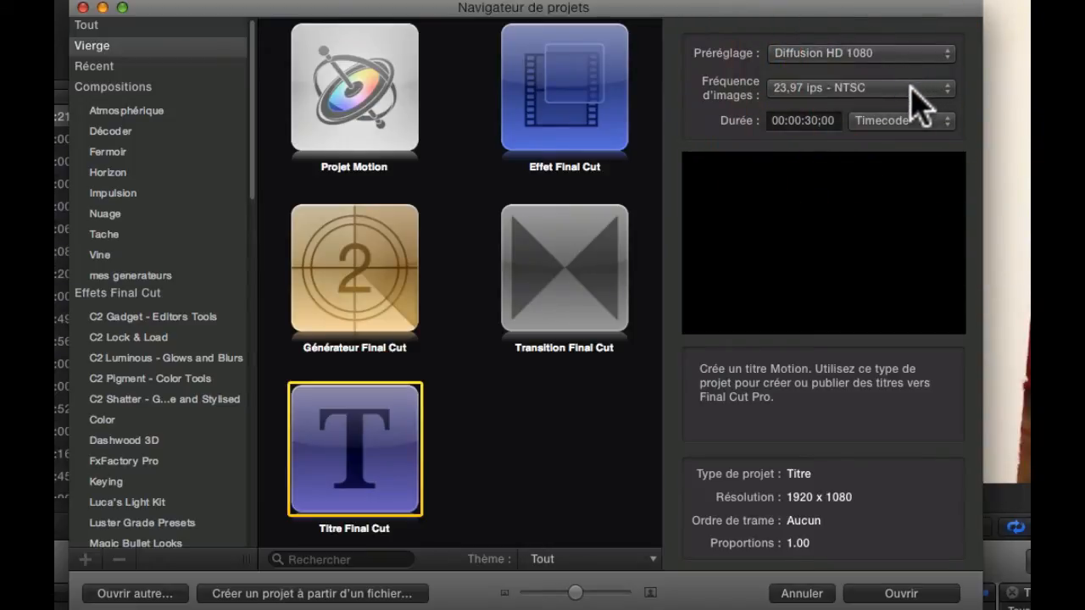
click(948, 88)
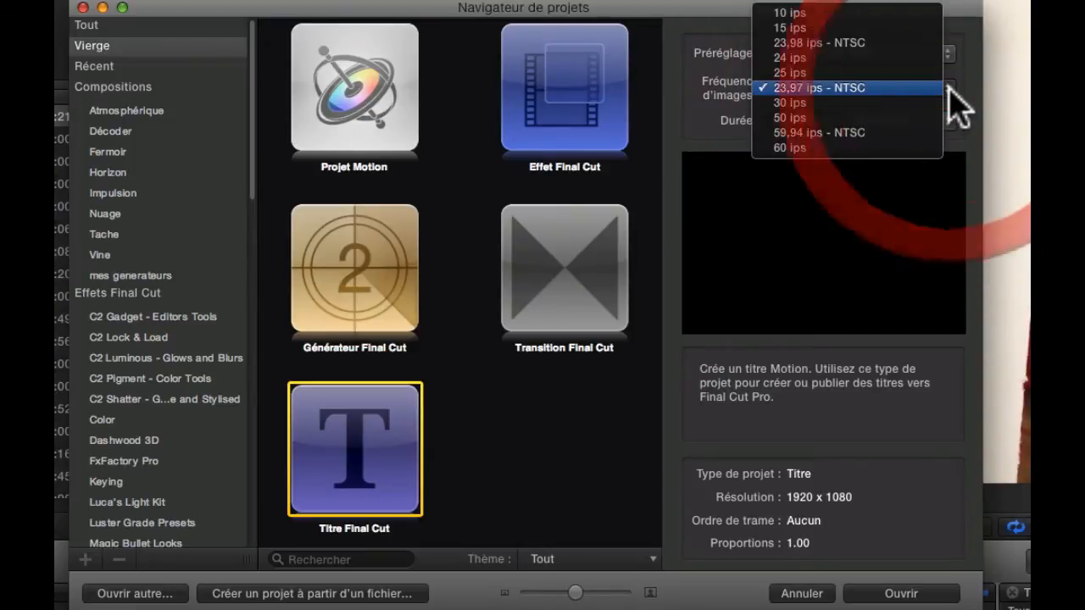
click(855, 72)
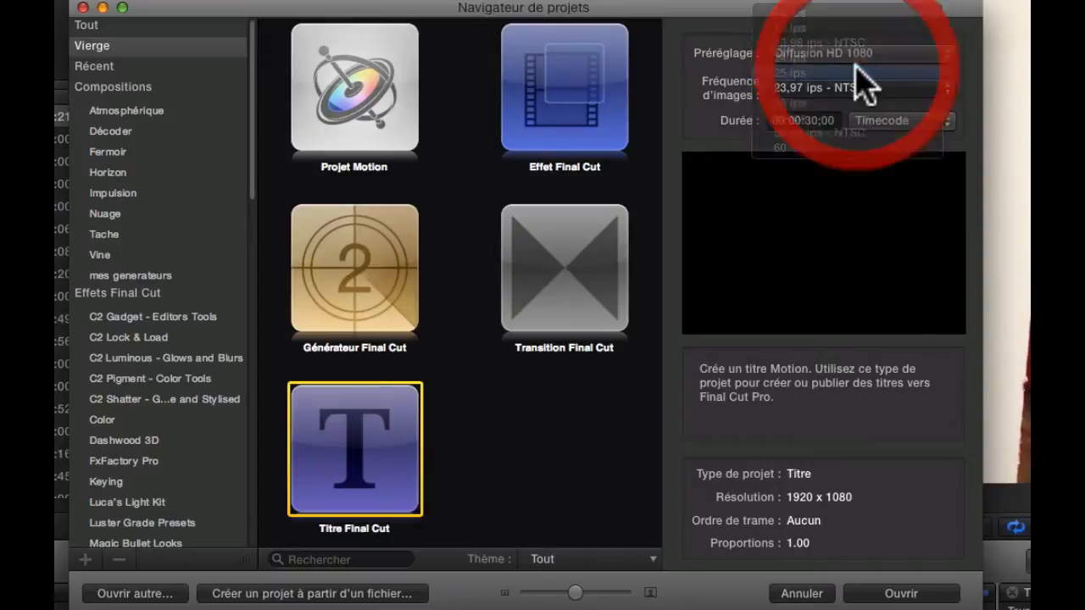
click(807, 121)
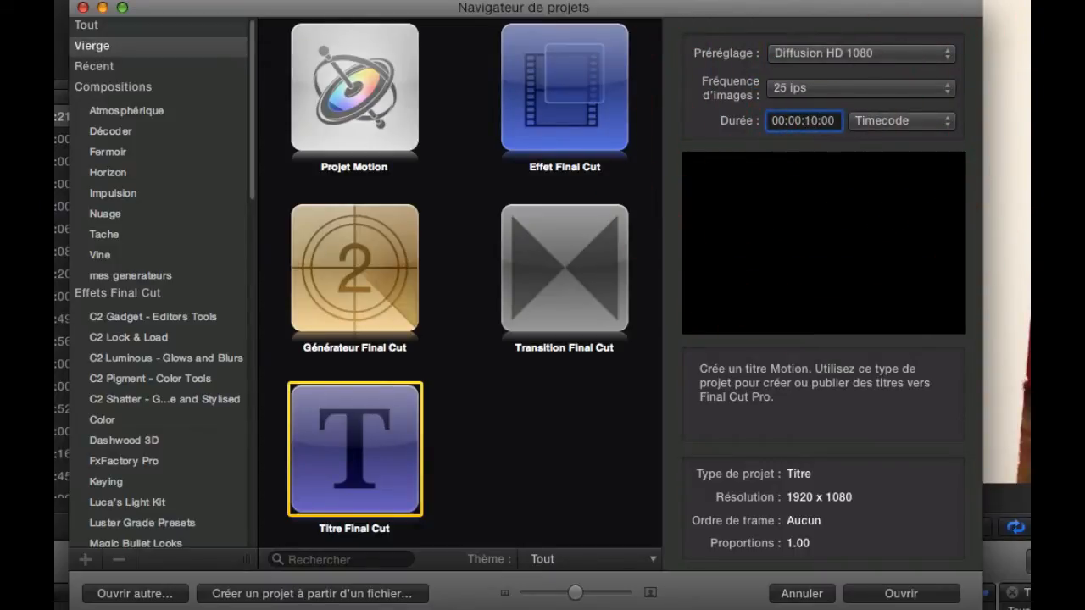
click(901, 593)
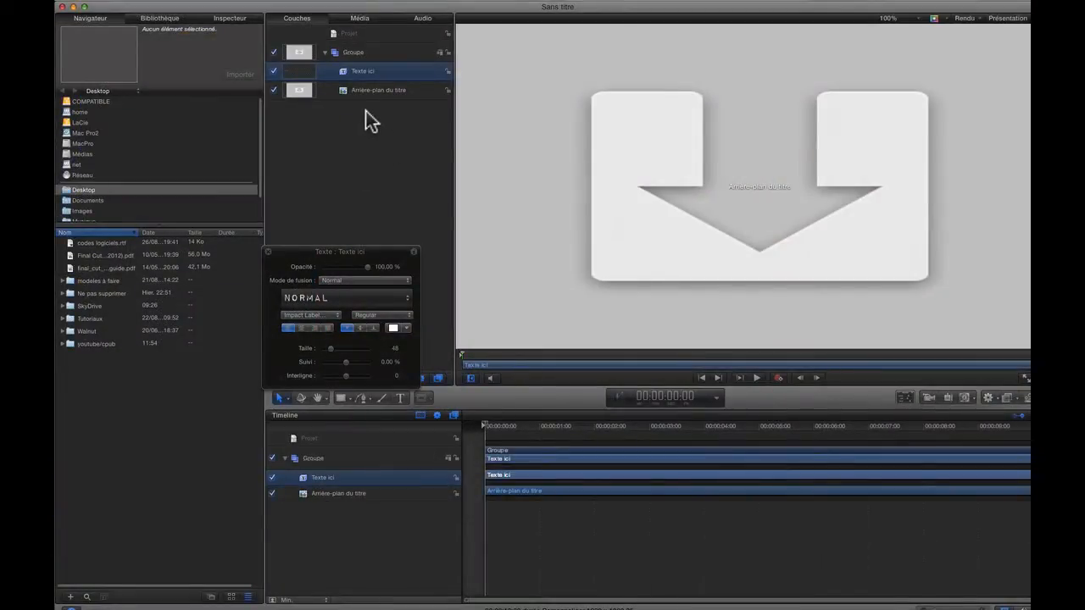
- Delete the title background placeholder layer and replace the placeholder text with "Nom Prénom"
click(362, 89)
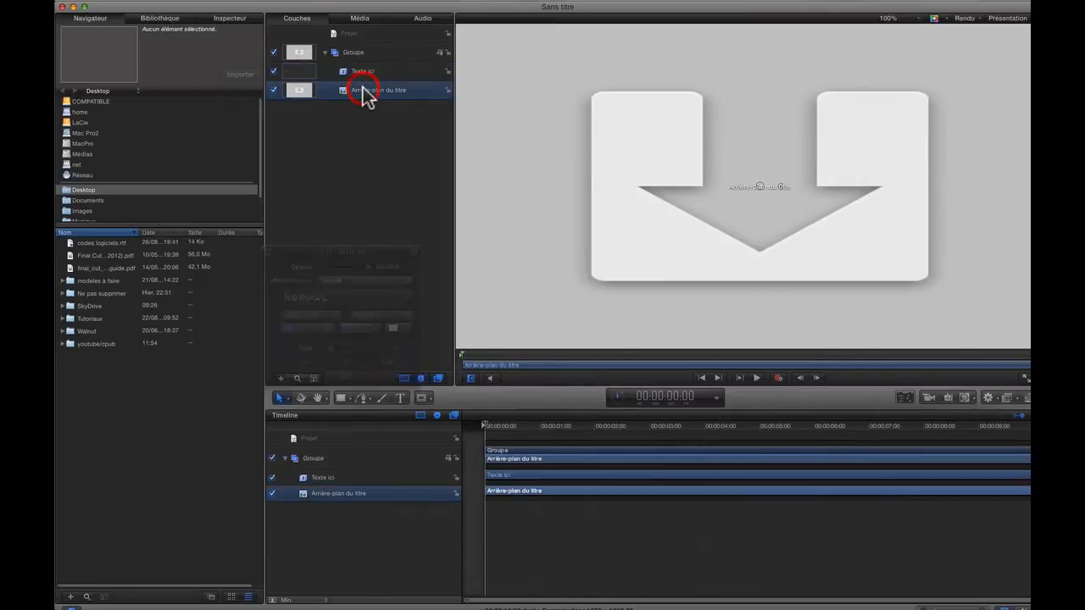
key(Delete)
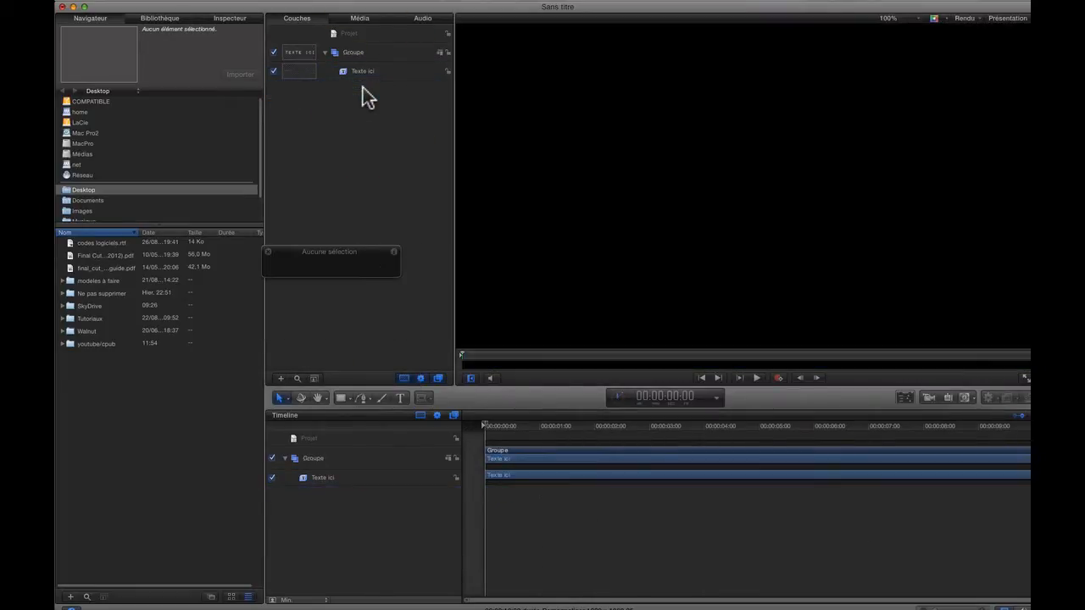
click(366, 73)
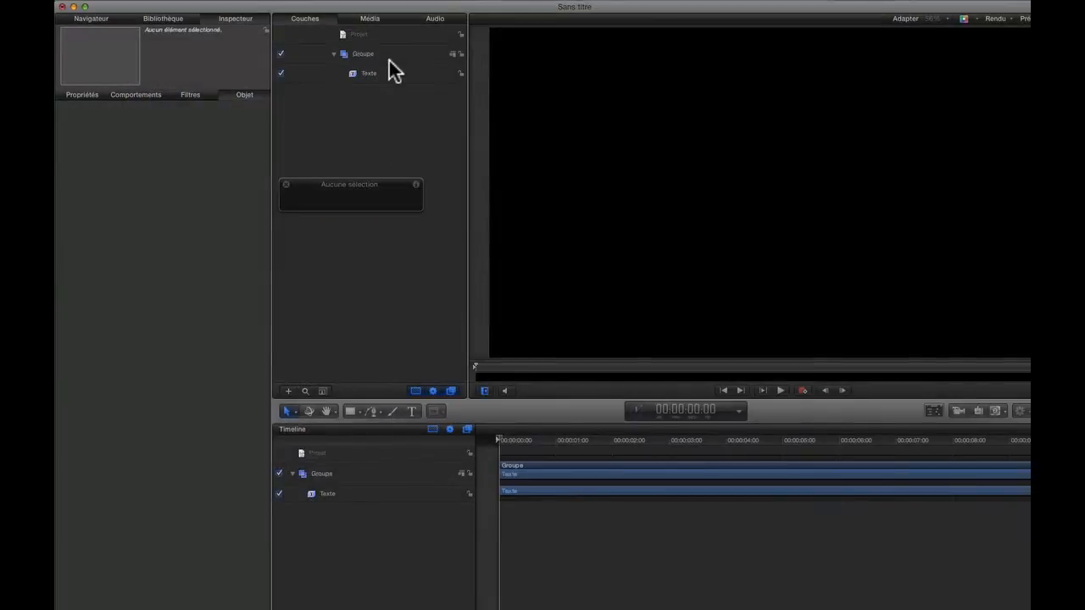
click(382, 73)
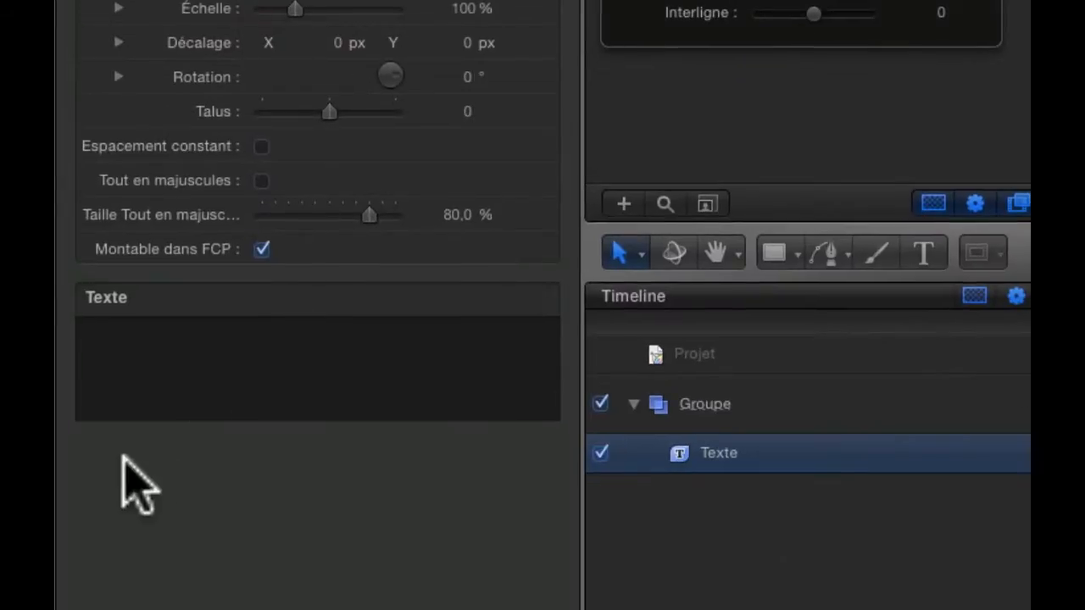
click(100, 472)
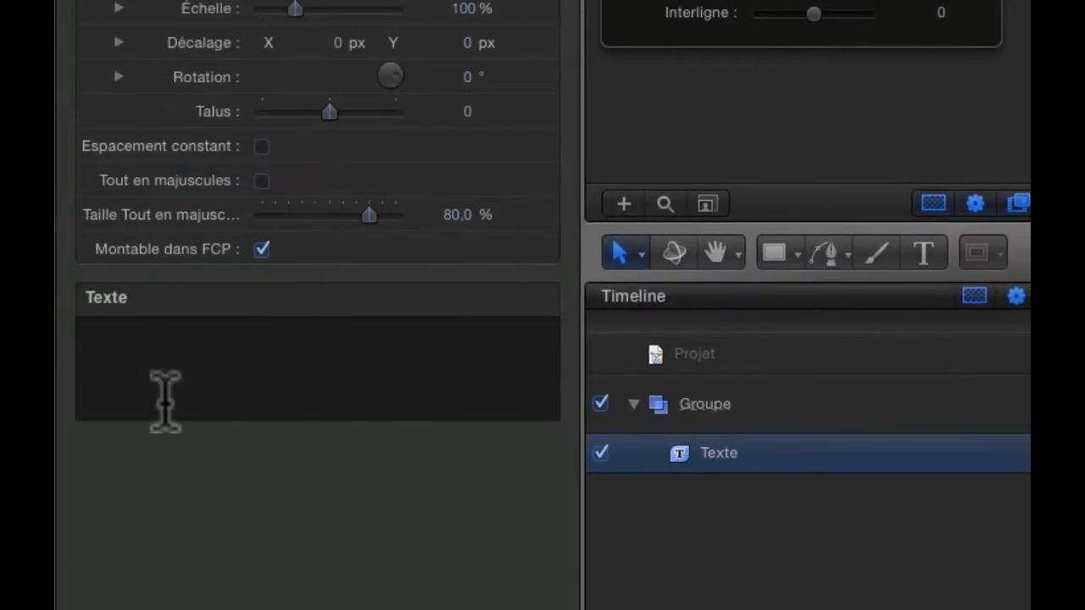
text(NOM PRÉ)
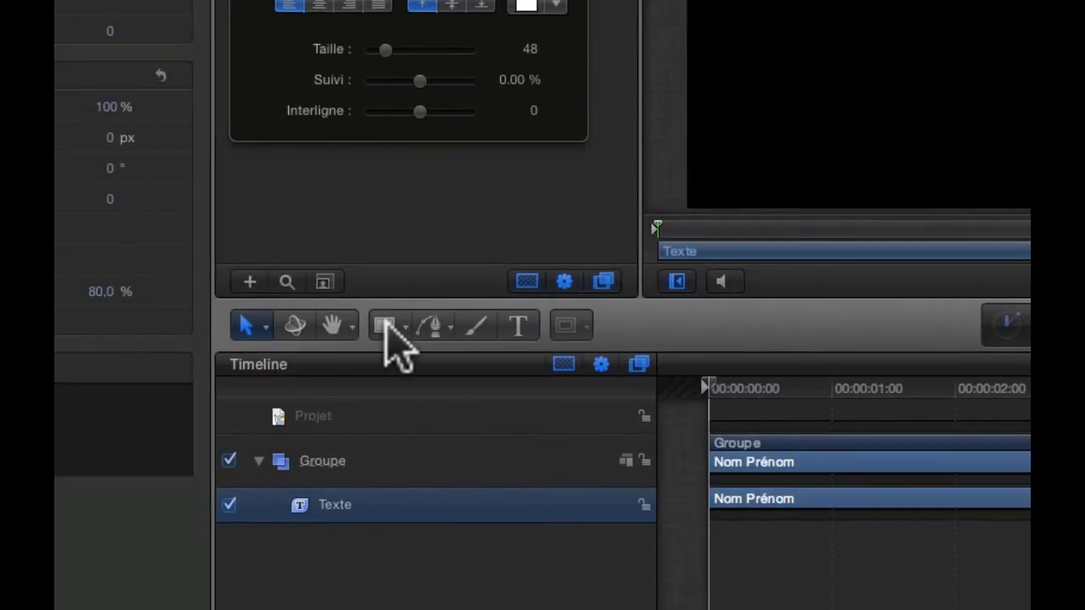
- Draw a wide, flat rectangle across the lower part of the canvas, below the text
click(388, 329)
click(400, 336)
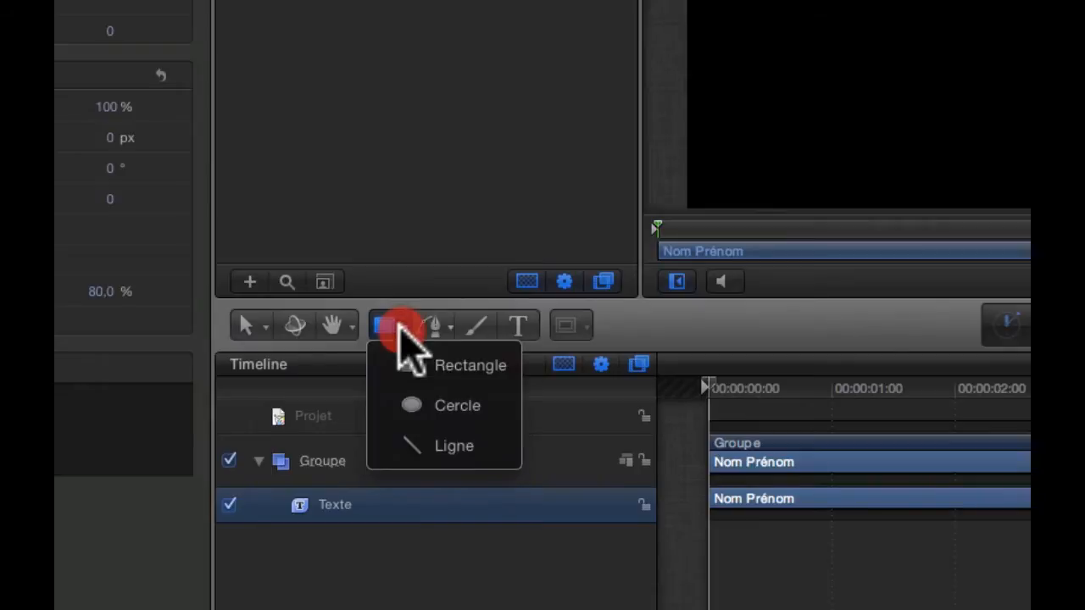
click(409, 373)
drag(377, 286, 779, 359)
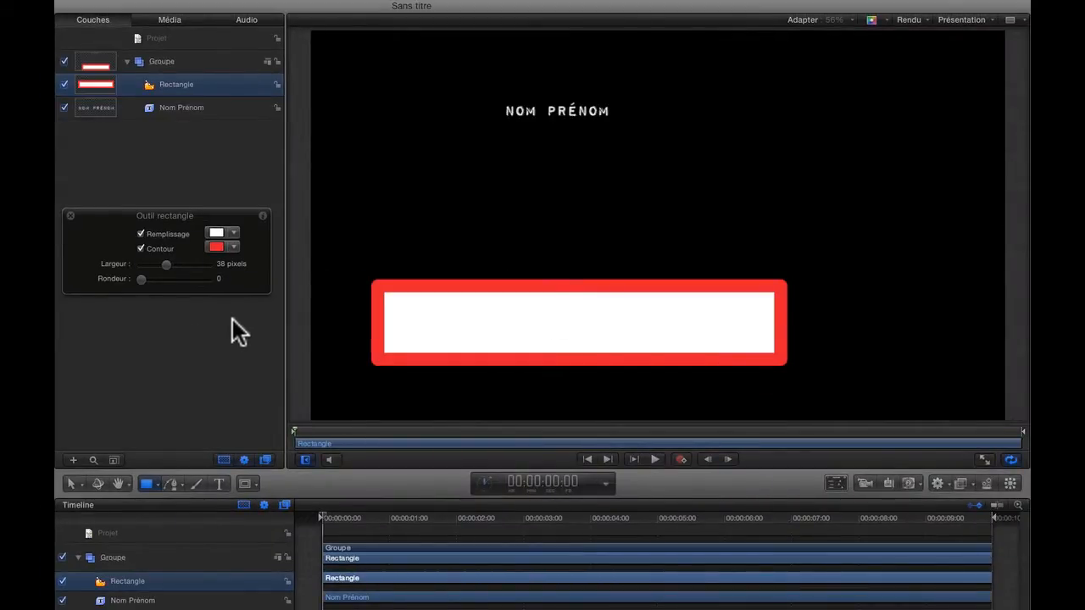
- Turn off the rectangle's outline and change its fill colour to yellow
click(217, 108)
click(220, 83)
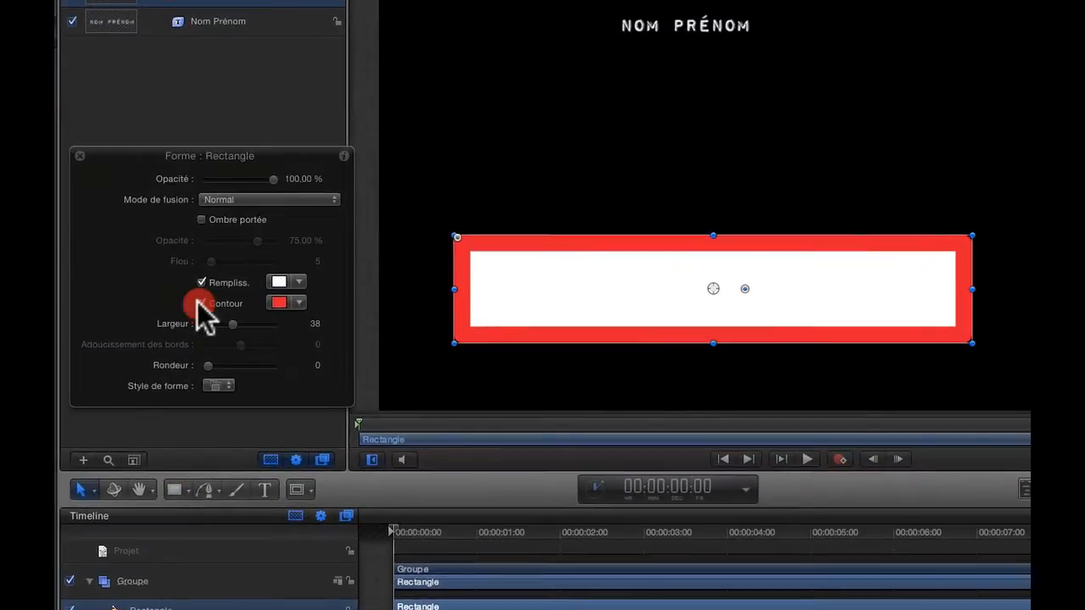
click(201, 303)
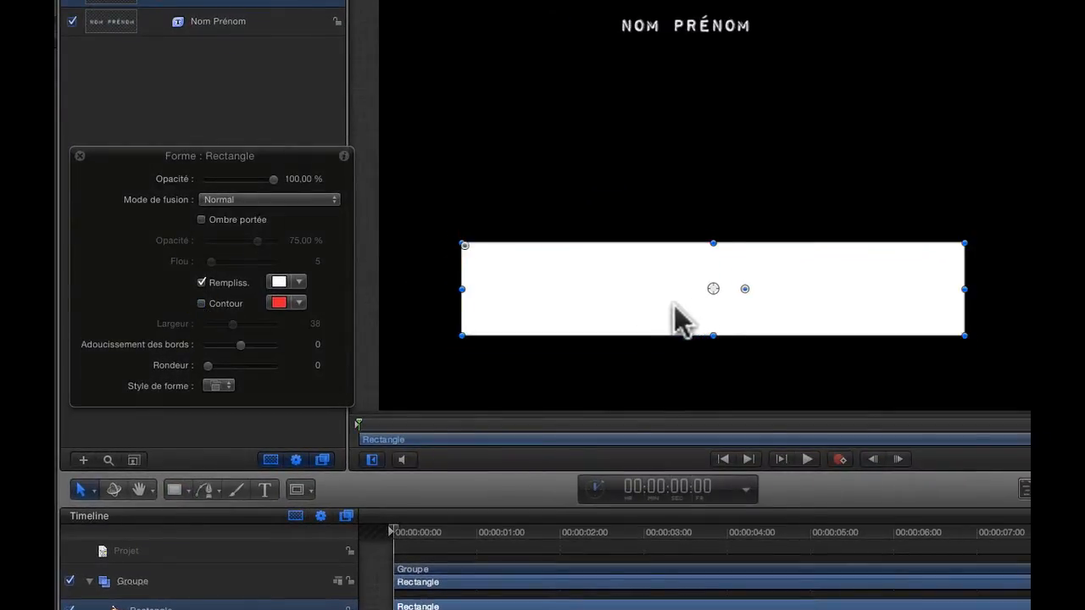
click(279, 282)
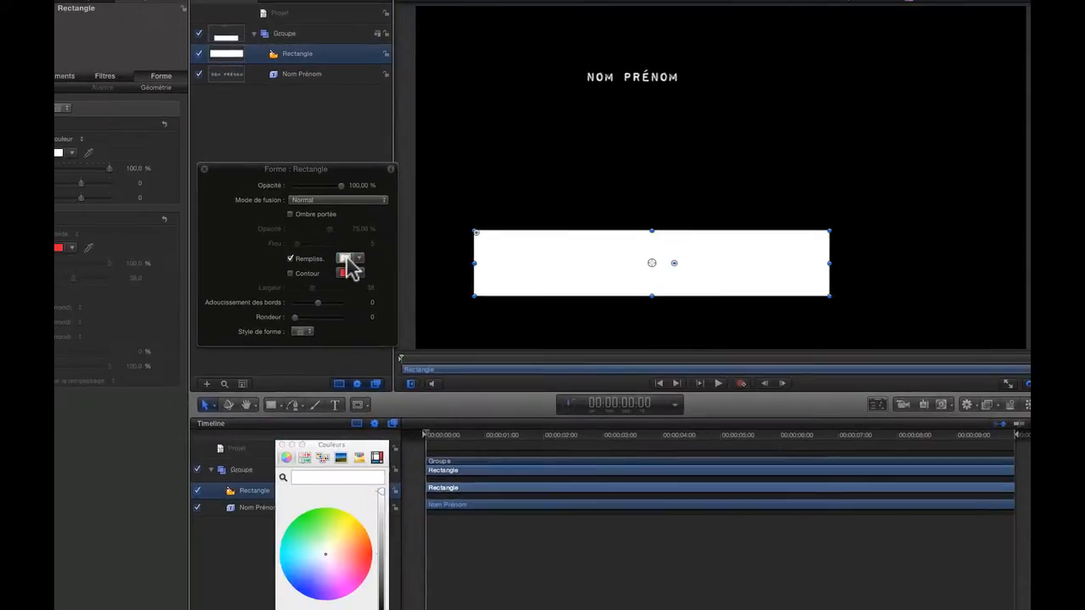
click(351, 534)
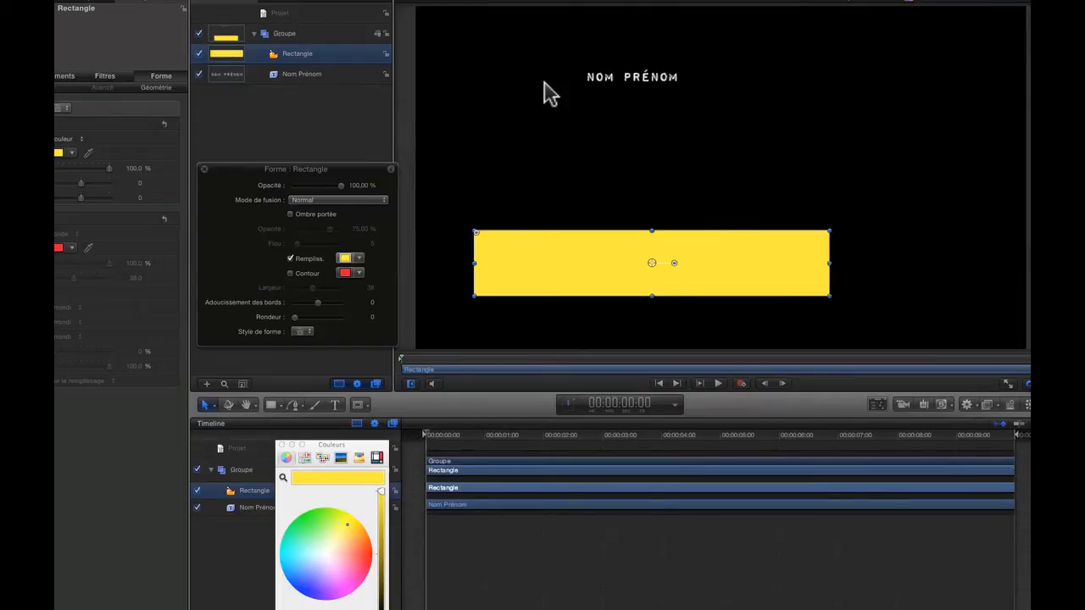
- Colour the "Nom Prénom" text red and display the canvas background as transparent
click(296, 76)
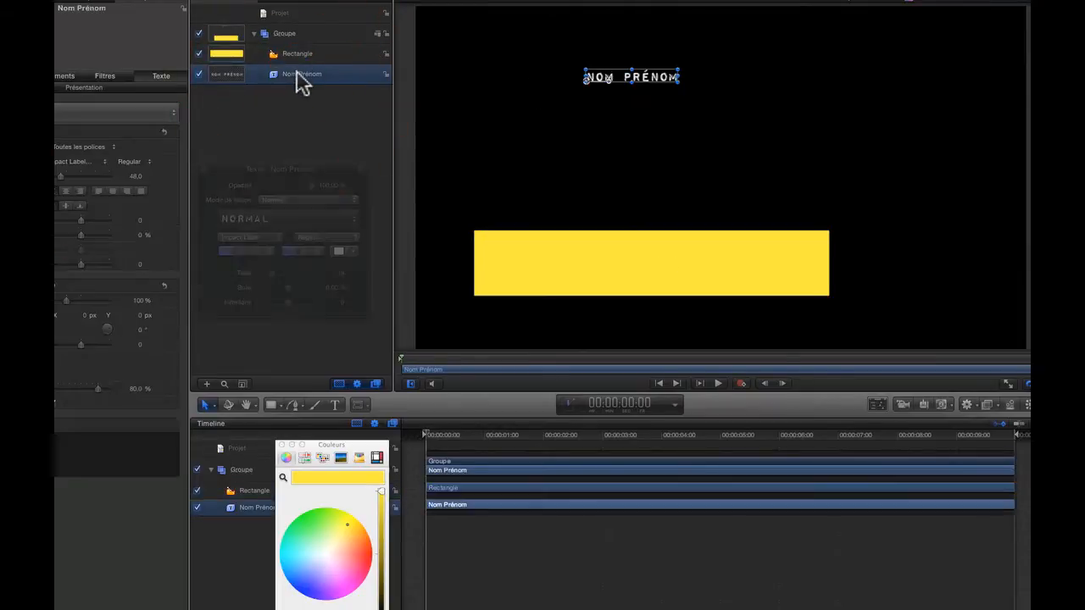
click(340, 251)
click(369, 558)
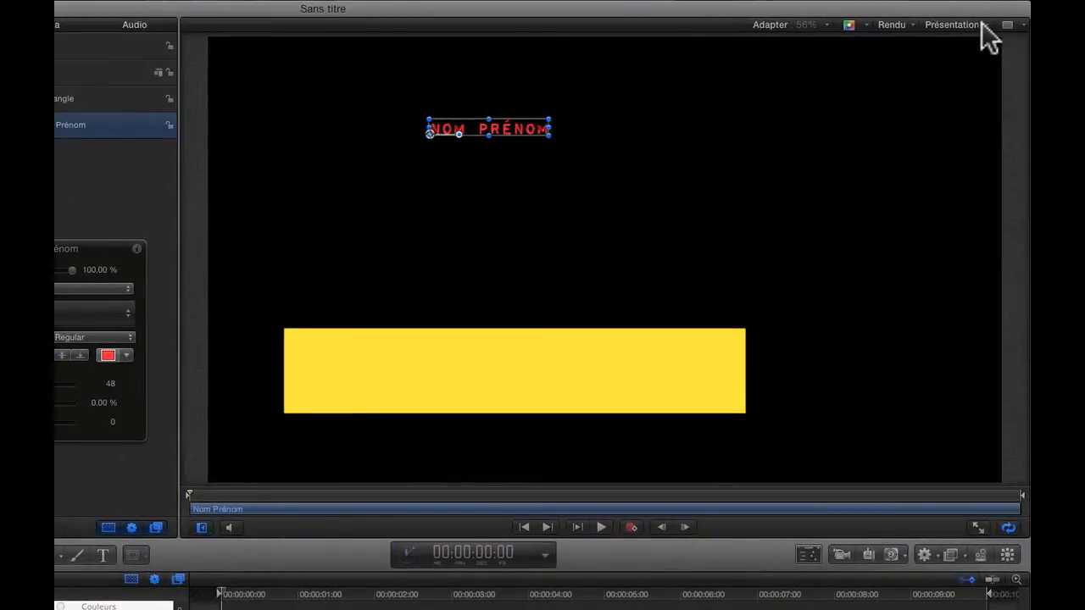
click(865, 23)
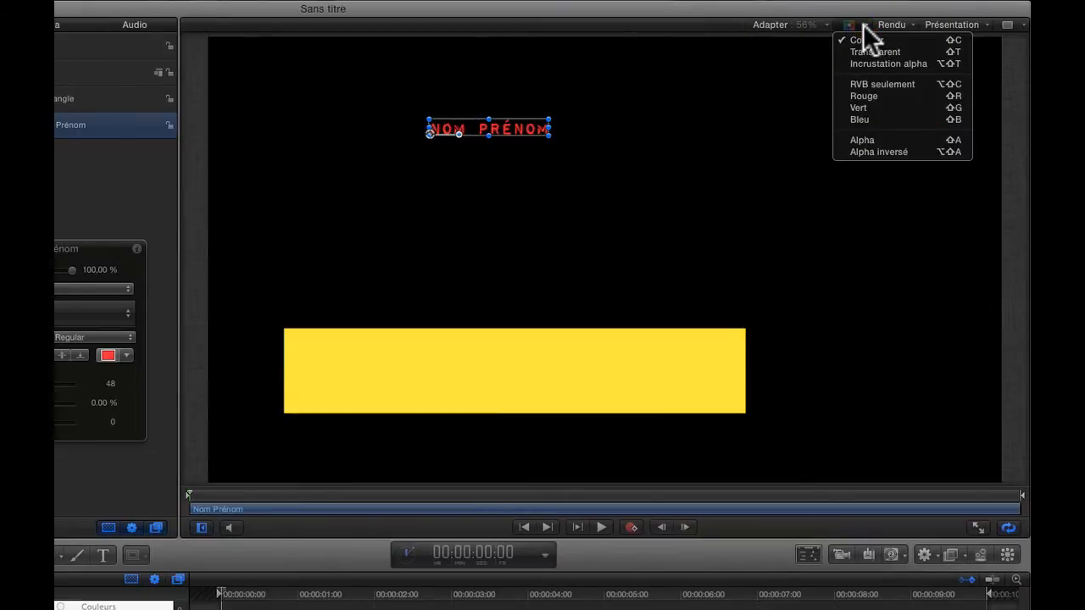
click(862, 51)
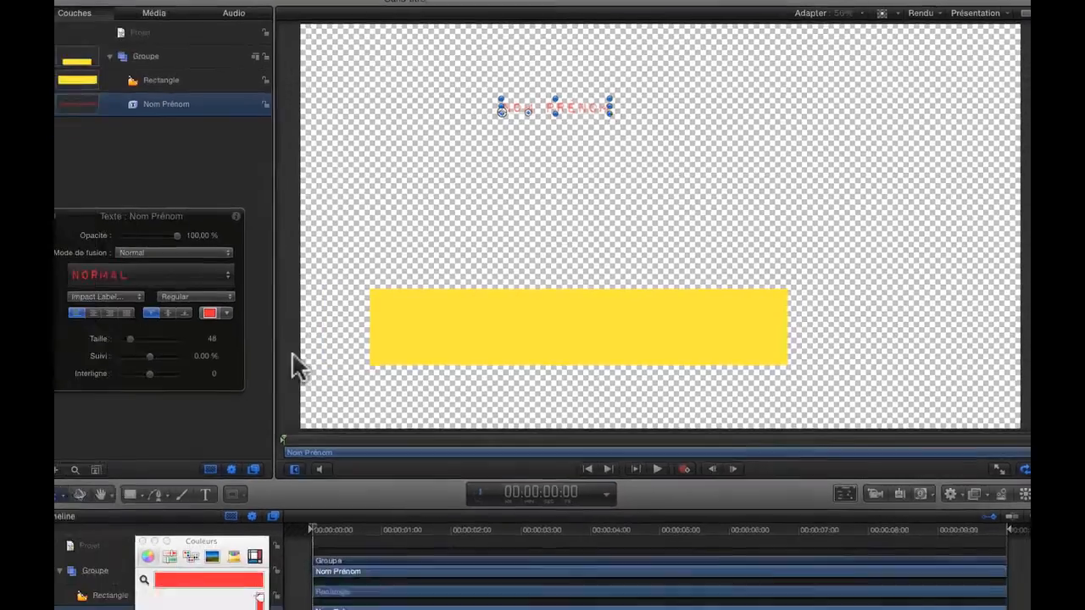
- Move the yellow rectangle against the left edge of the frame and reduce its height to a thinner band
key(r)
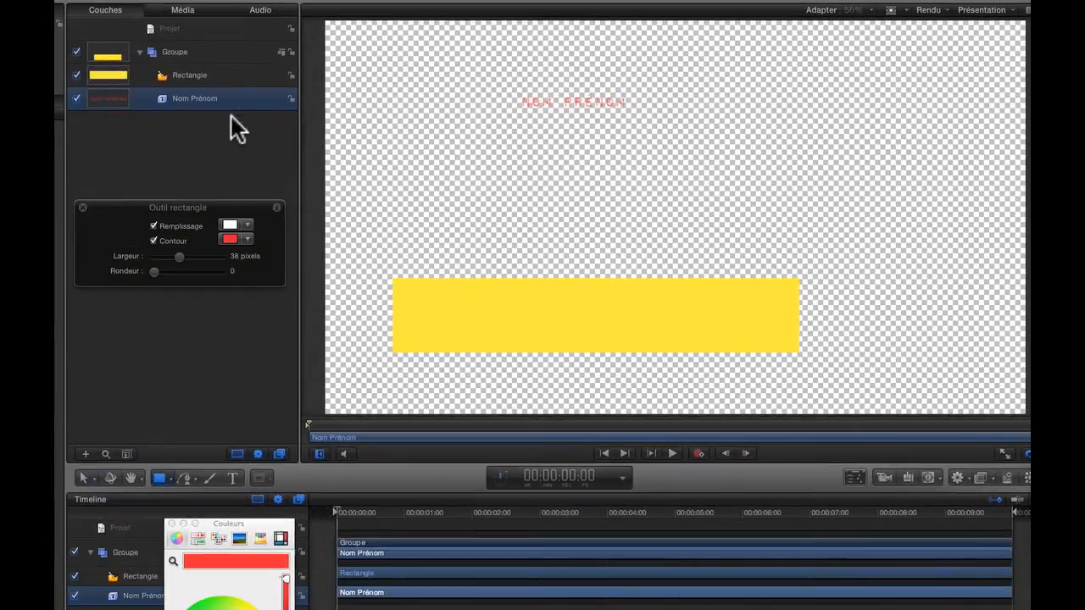
click(213, 76)
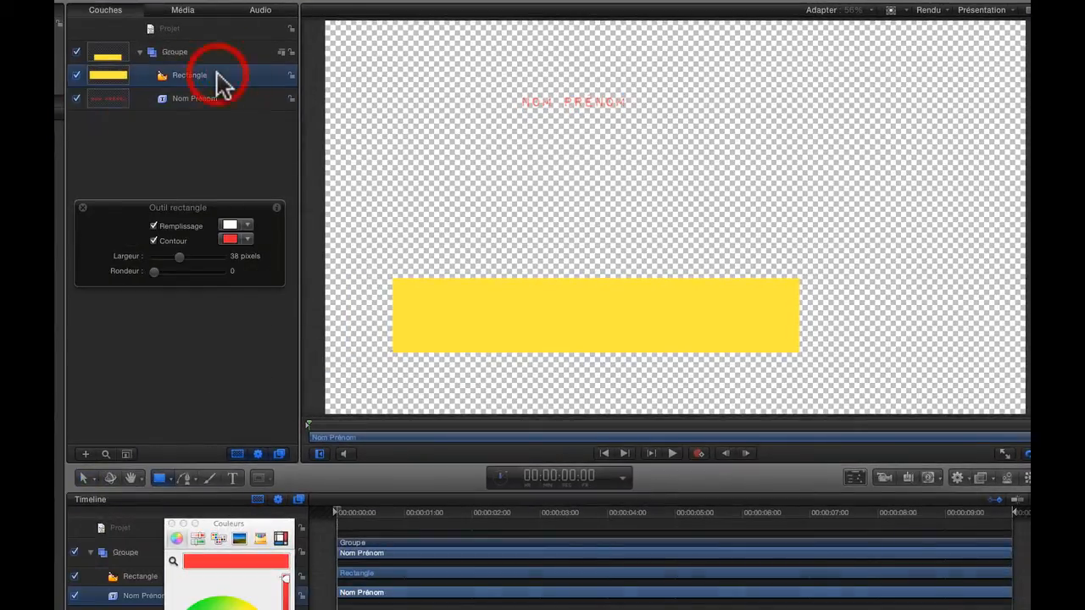
click(591, 320)
mouse_move(591, 319)
mouse_down()
mouse_move(513, 339)
mouse_move(516, 296)
mouse_move(514, 320)
mouse_up()
- Place the "Nom Prénom" text on the yellow band and move its layer above the rectangle layer
click(194, 100)
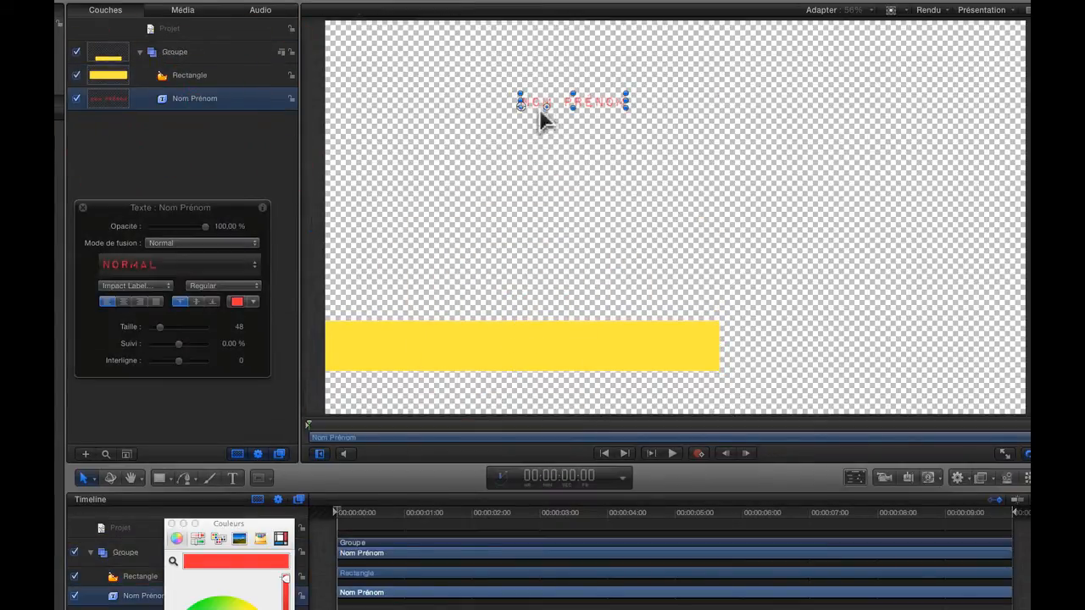
drag(522, 110, 378, 347)
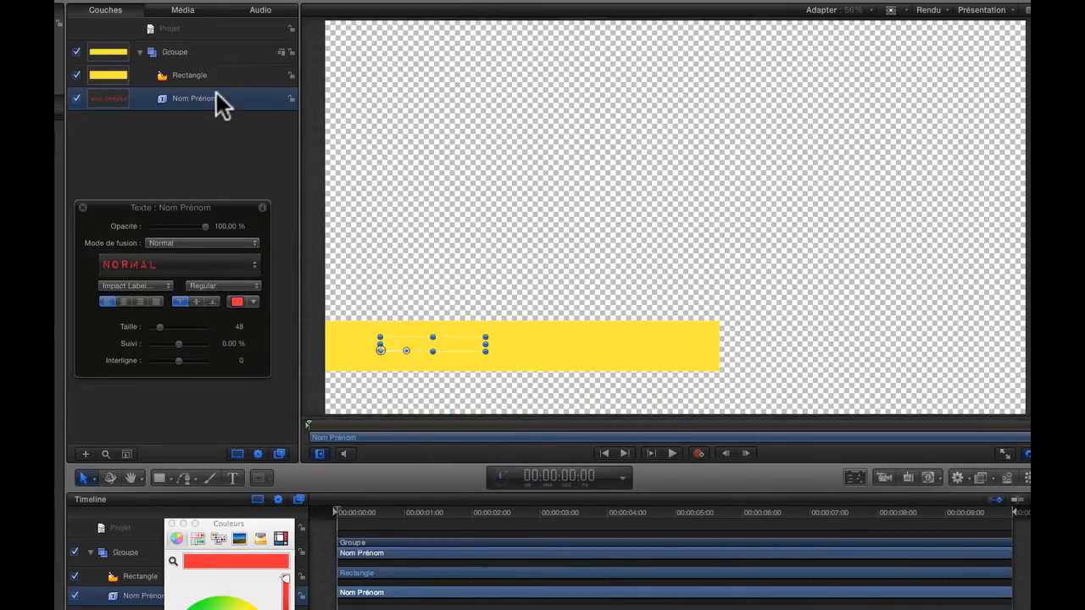
drag(216, 98, 224, 77)
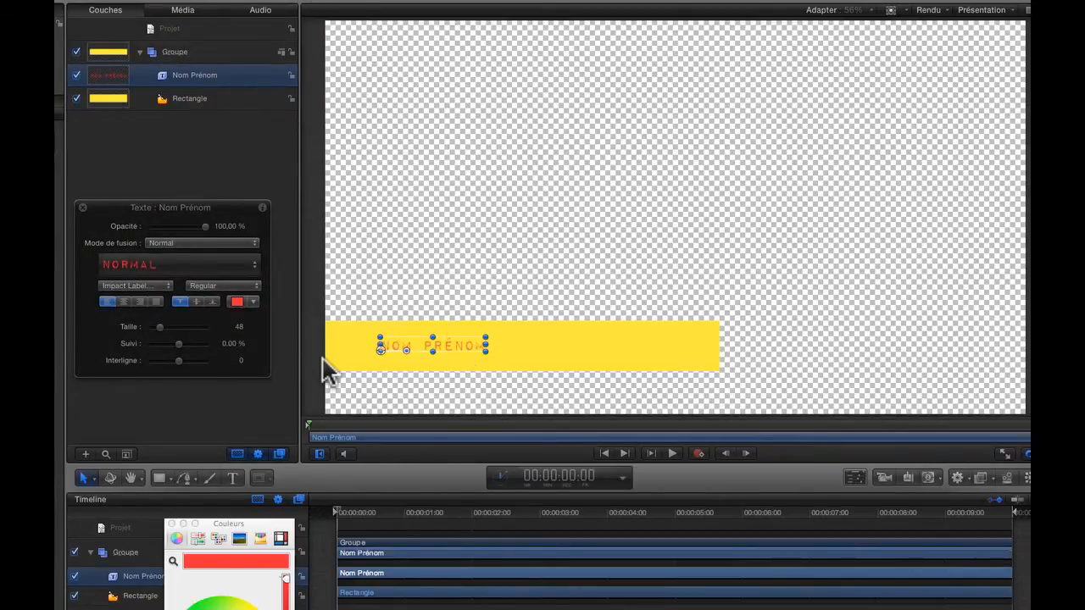
- Set the "Nom Prénom" text to the Impact font at size 74 and centre it vertically in the yellow band
click(166, 286)
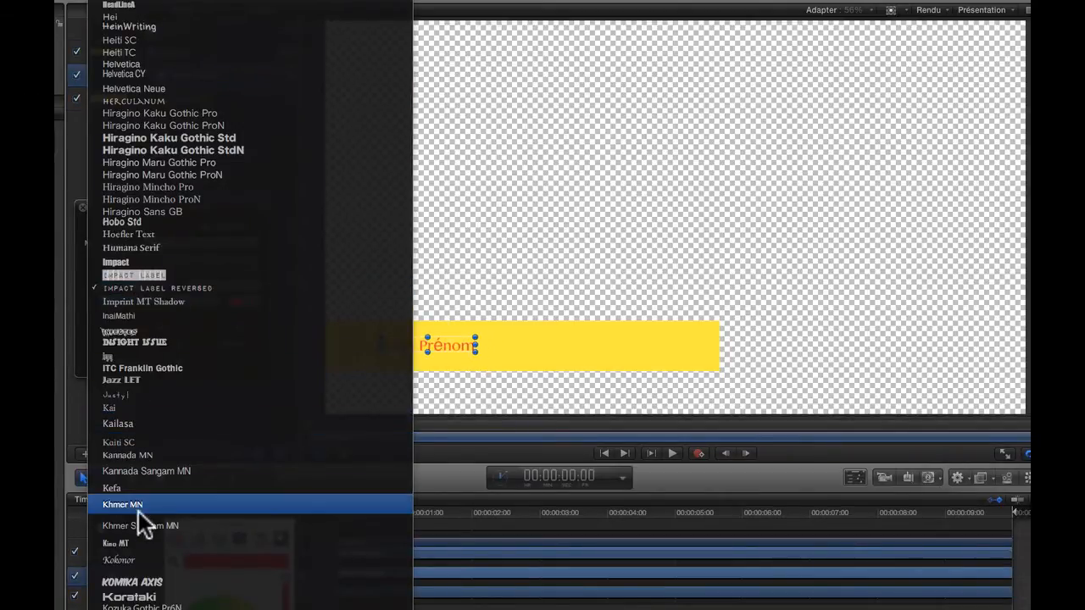
click(115, 143)
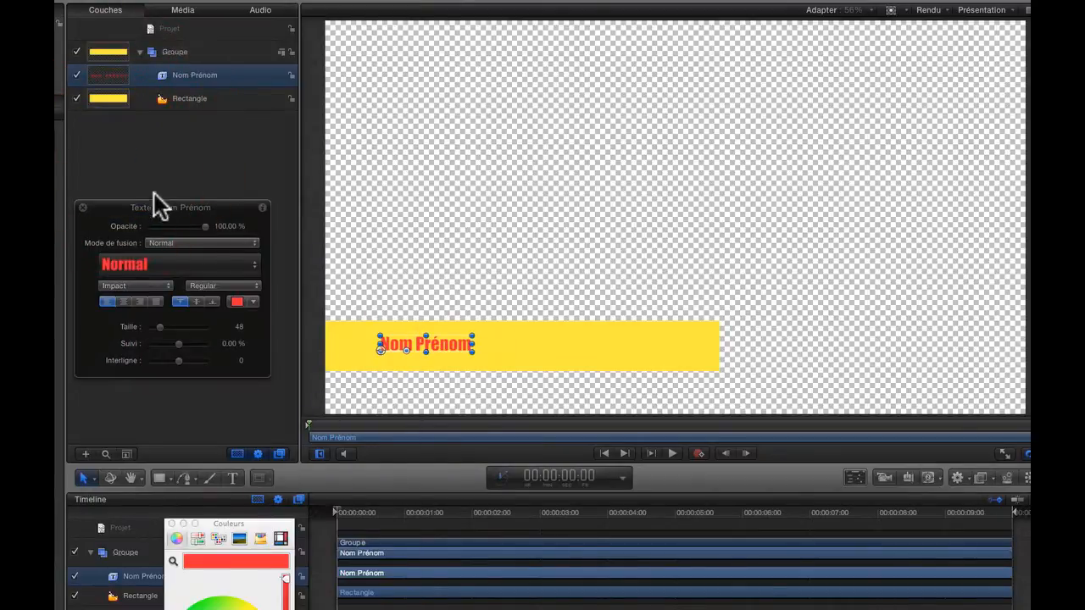
drag(162, 327, 168, 326)
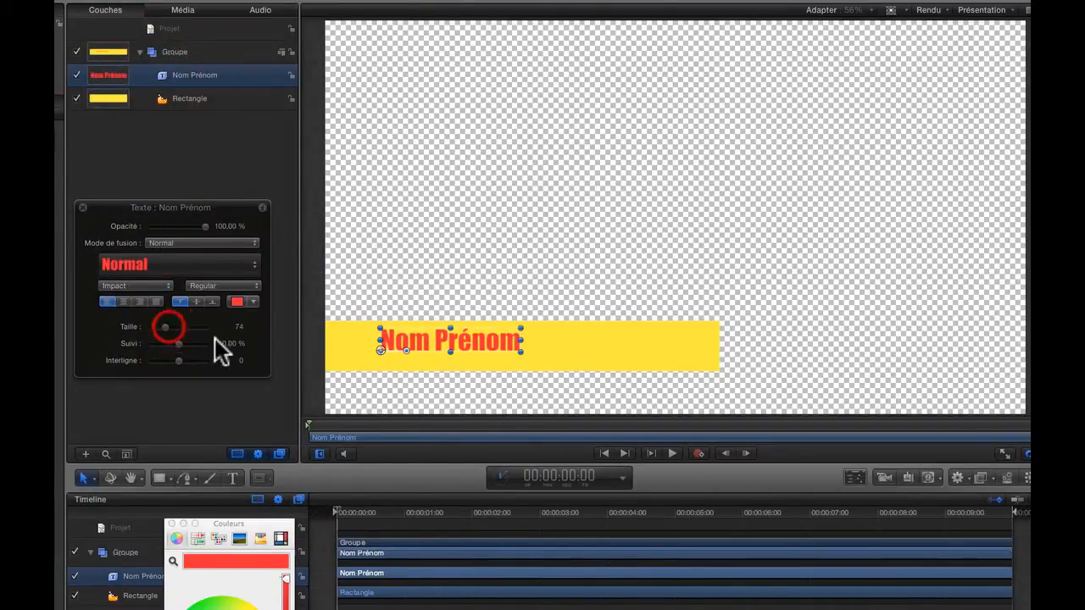
click(382, 364)
drag(380, 355, 385, 351)
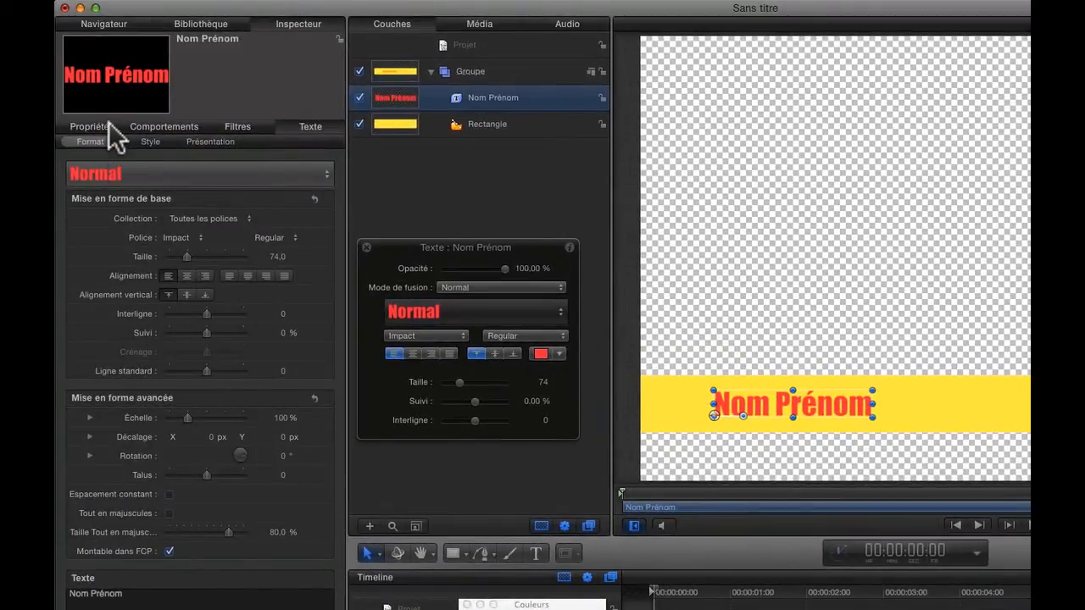
- Set the "Nom Prénom" text's blend mode to Silhouette alpha and display the canvas in colour instead of transparent
click(102, 126)
click(223, 225)
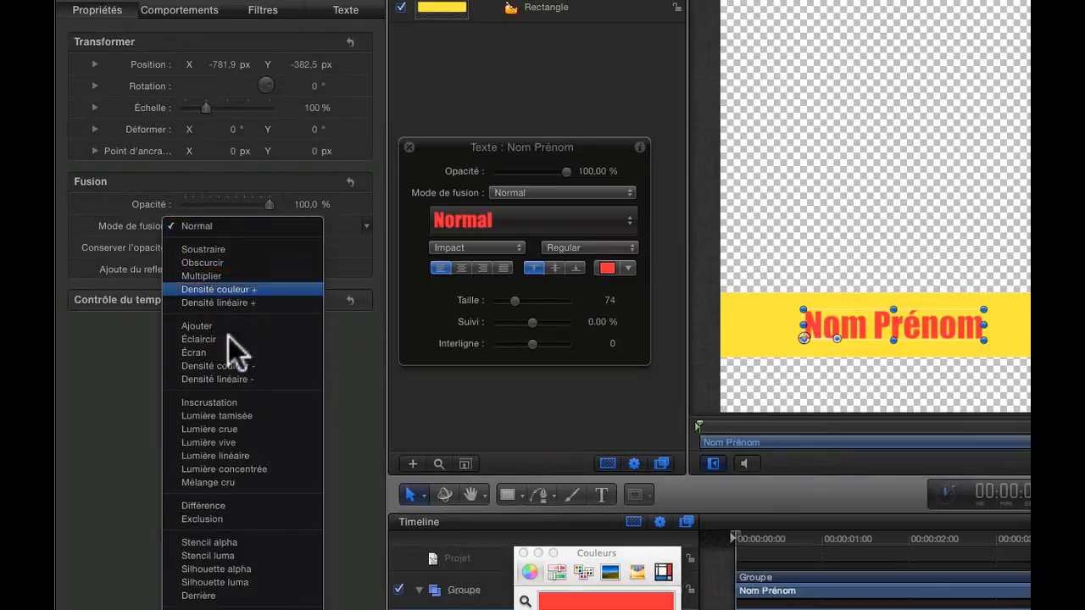
click(234, 569)
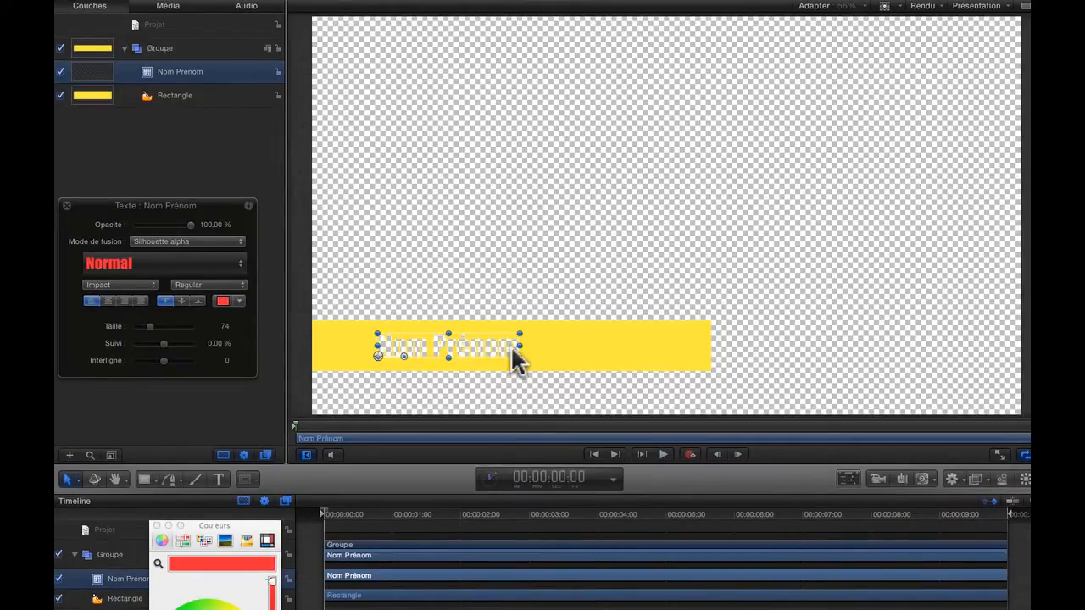
click(890, 8)
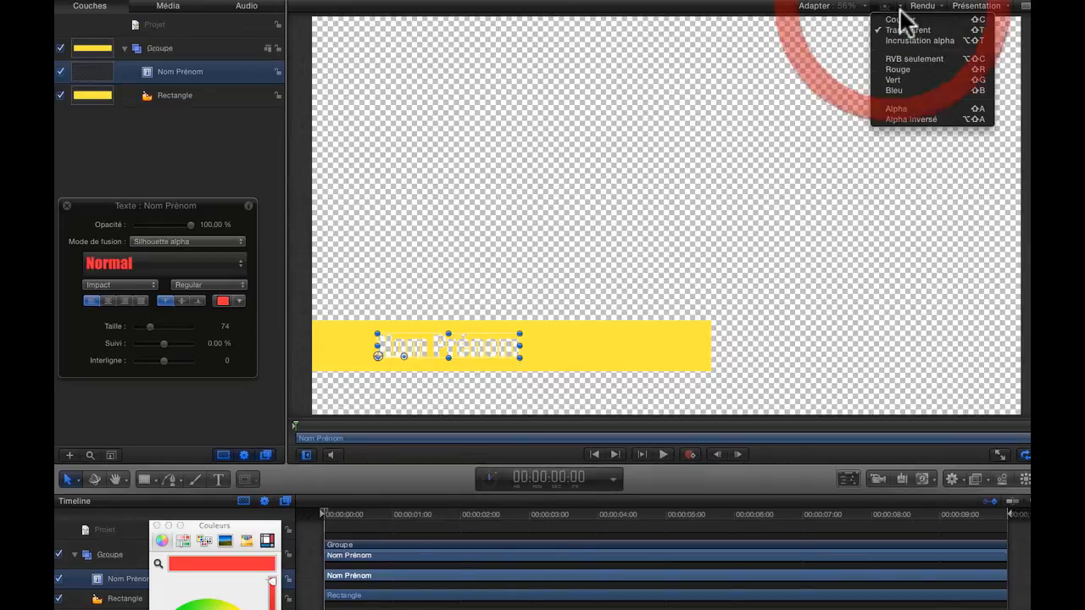
click(900, 20)
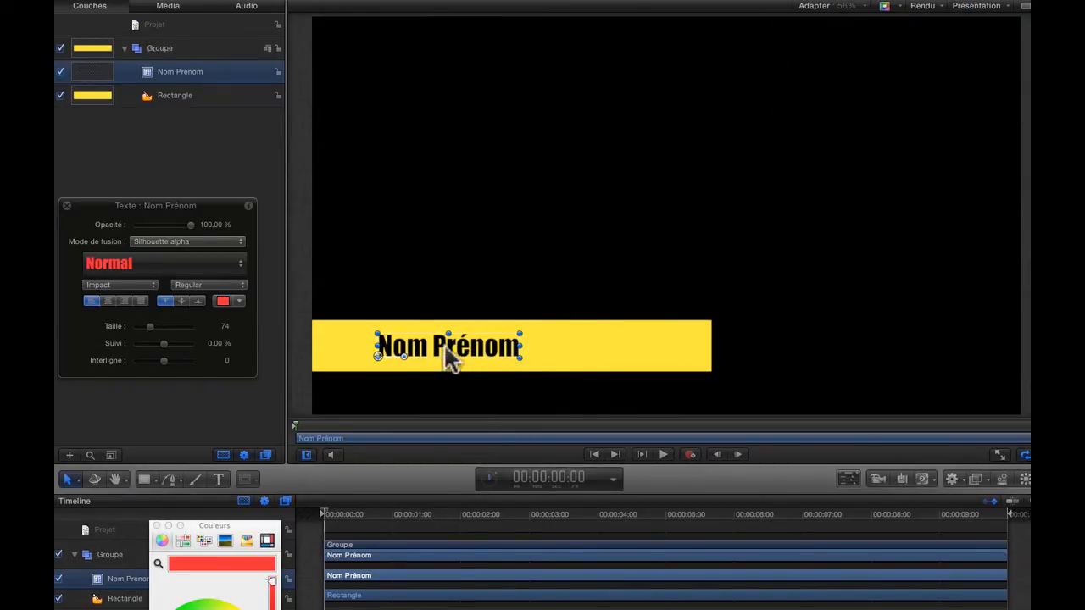
- Duplicate the "Nom Prénom" text layer and rename the copy Fonction
right_click(183, 77)
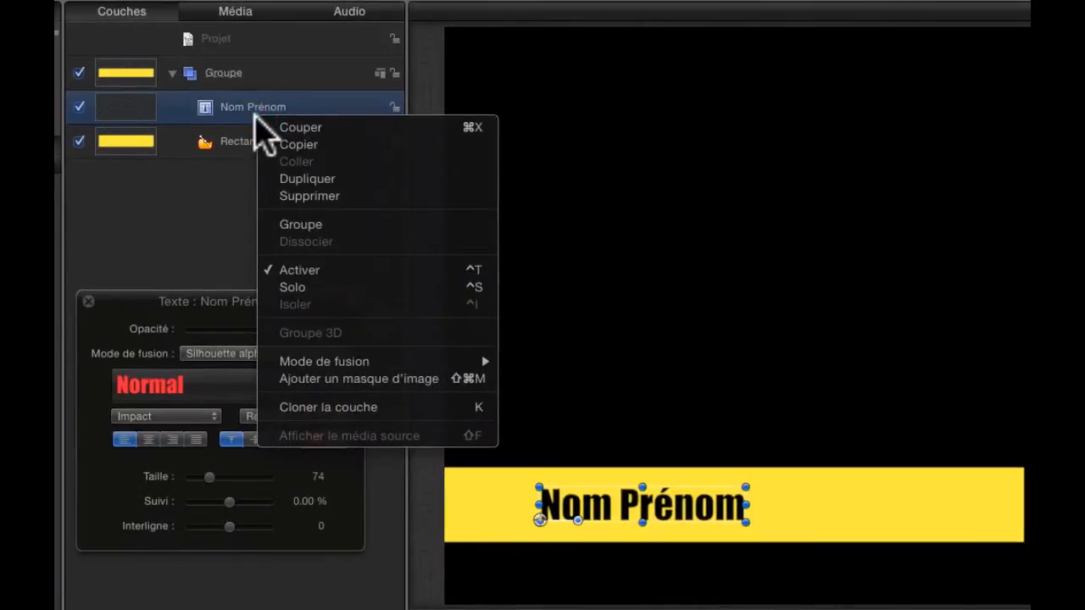
click(325, 178)
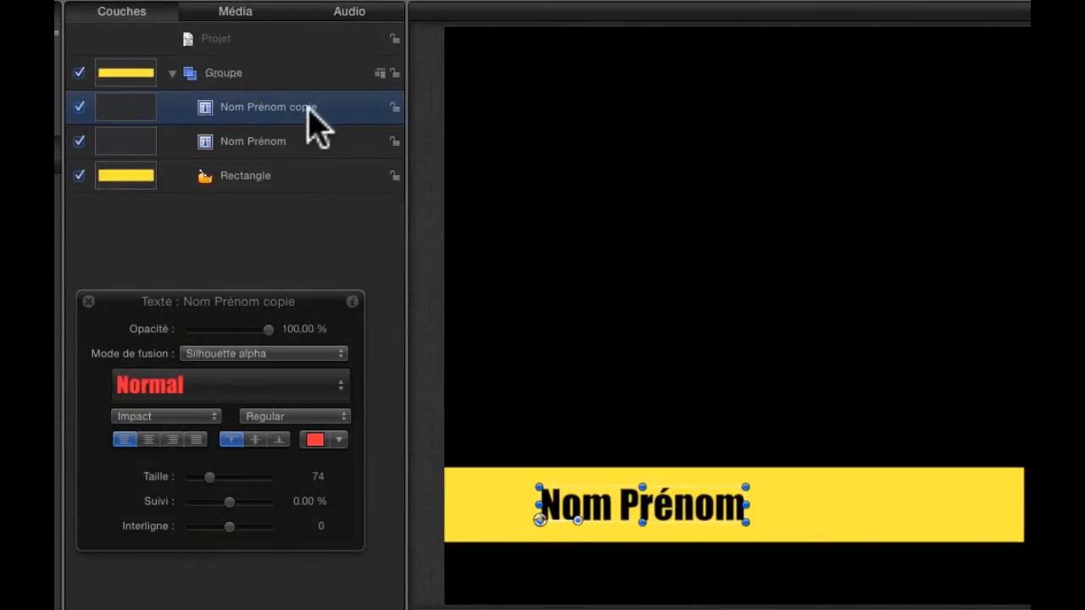
double_click(288, 108)
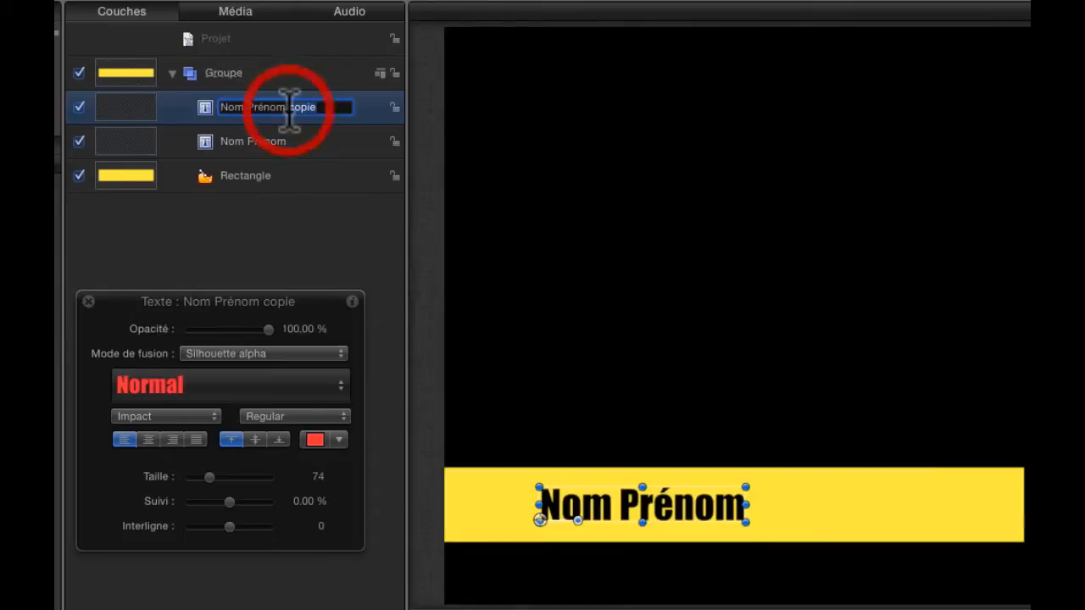
drag(325, 108, 163, 105)
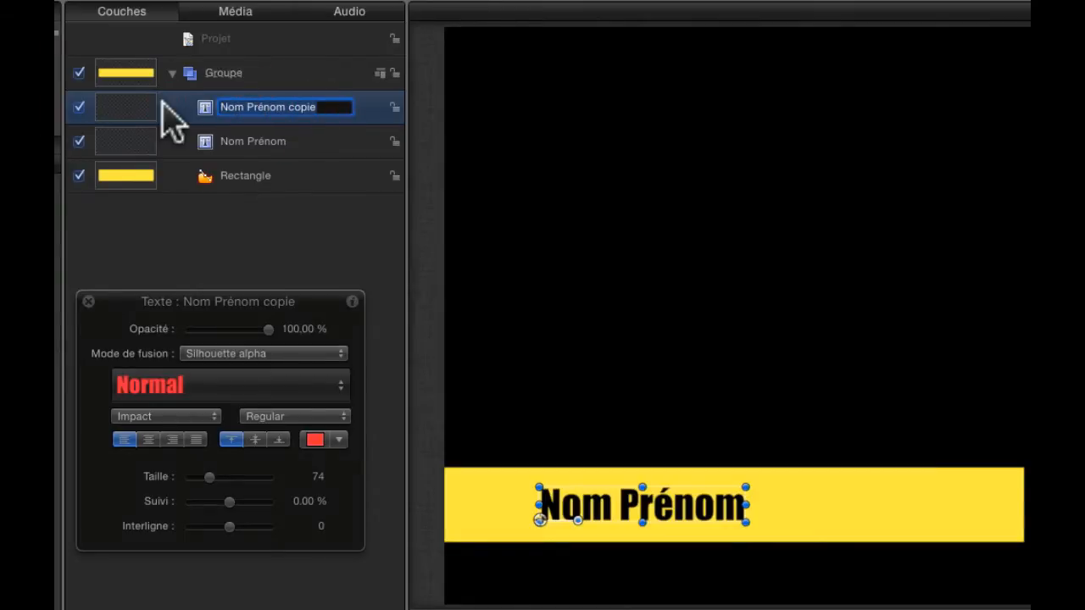
text(Fonction)
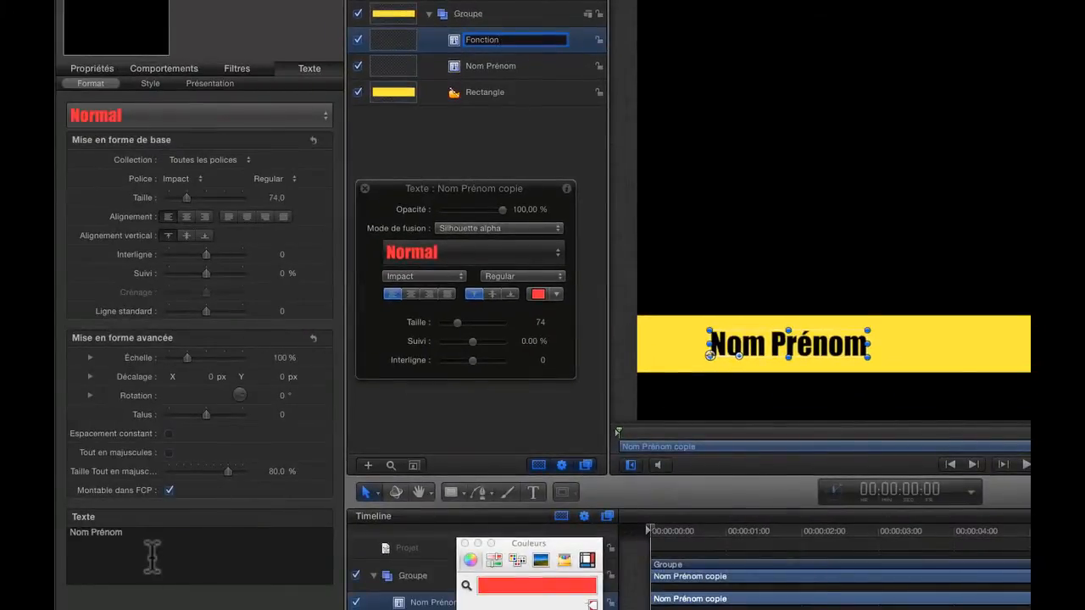
- Change the duplicated layer's text to "Fonction" and place it to the right of "Nom Prénom" on the yellow band
click(150, 537)
drag(260, 526, 75, 530)
text(Fonction)
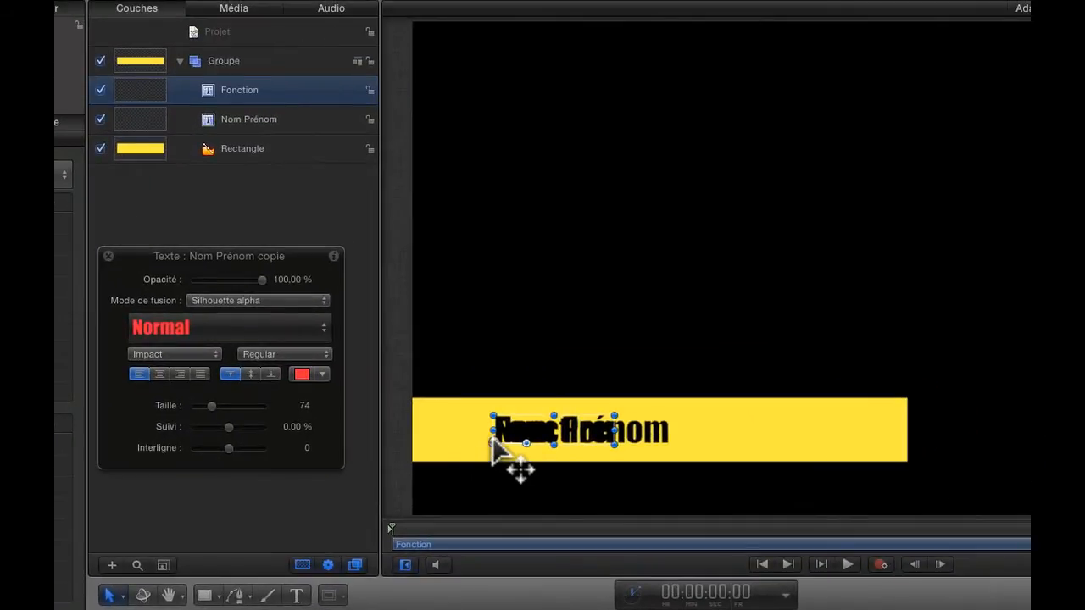
drag(493, 441, 725, 448)
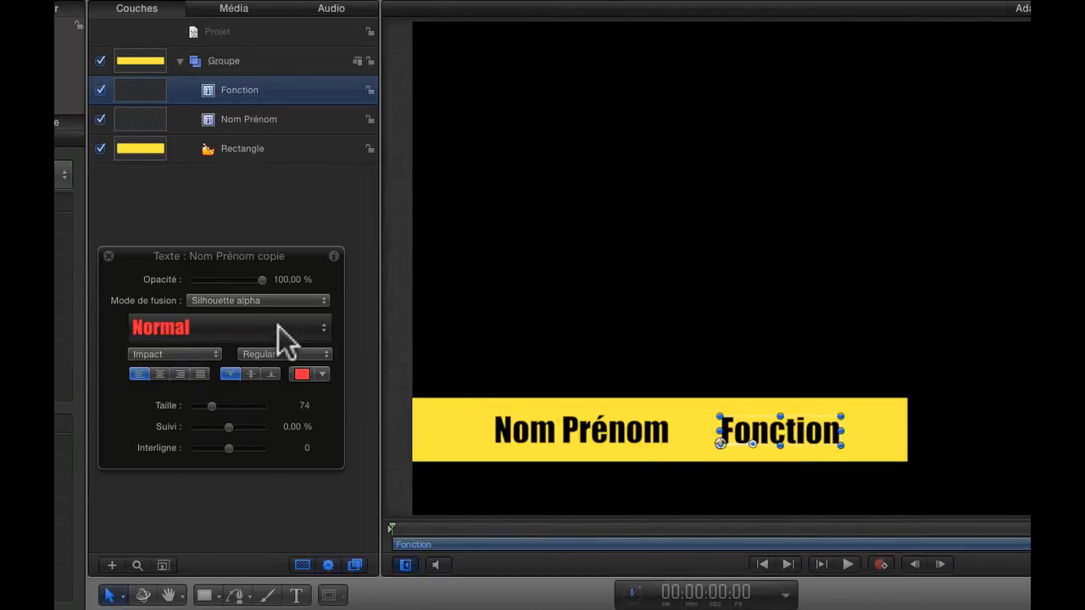
- Set the "Fonction" text to the Impact Label font and reposition it slightly to centre it vertically in the band
click(213, 353)
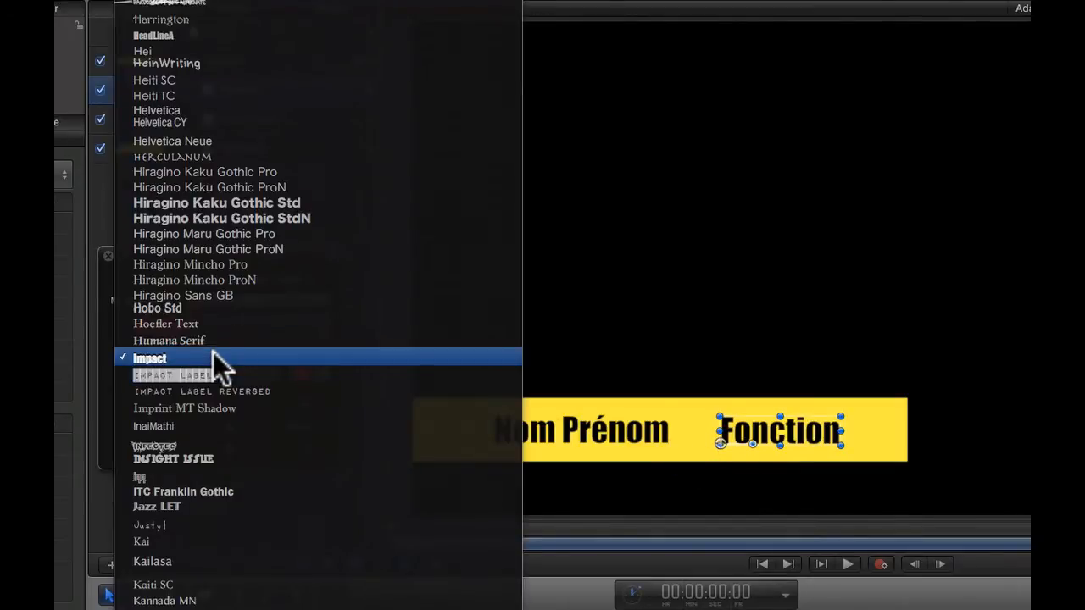
click(195, 367)
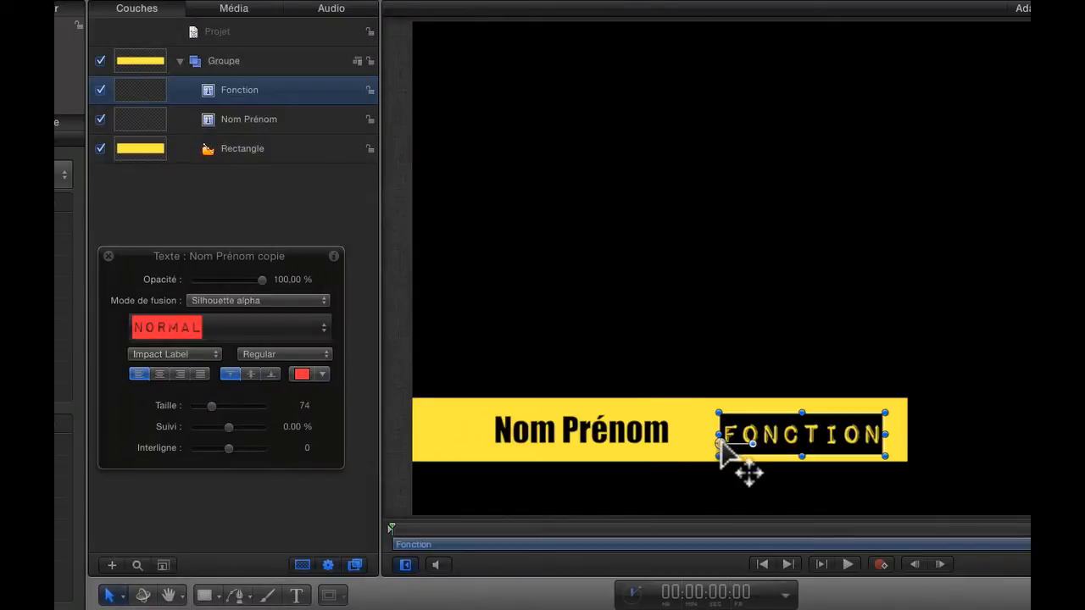
drag(723, 441, 717, 437)
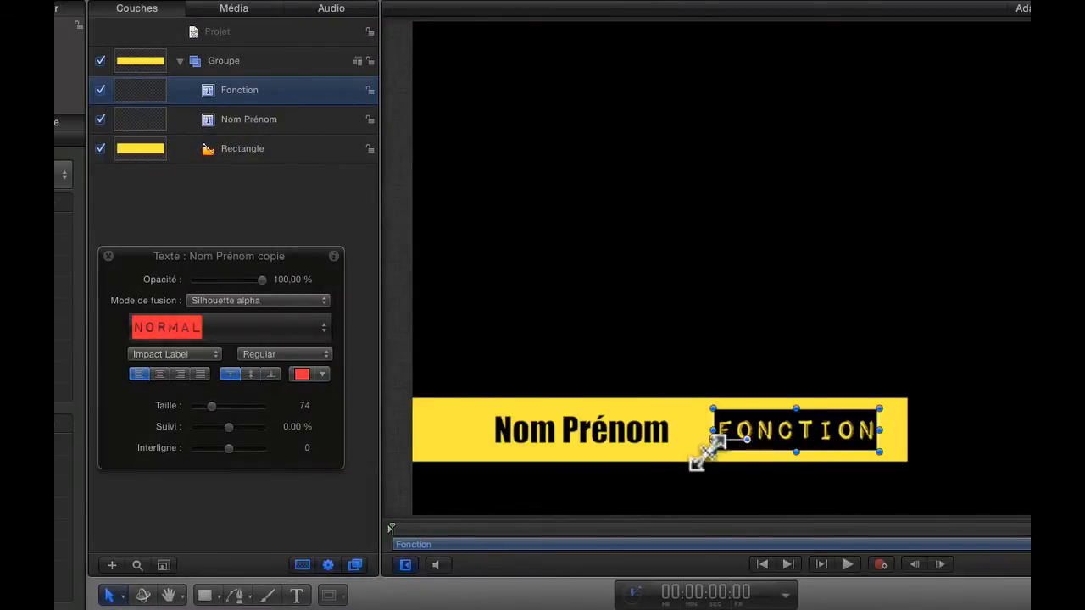
drag(713, 435, 706, 436)
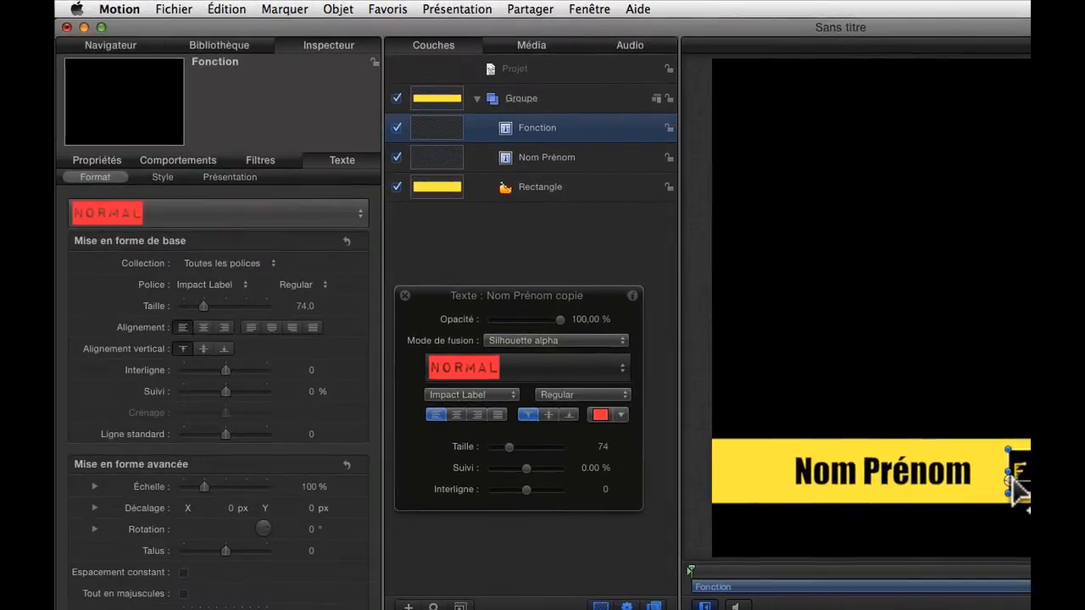
- Save and publish the template as "Titre transparent" in the "dewebs tiers inférieur" category with no theme
click(173, 9)
click(209, 118)
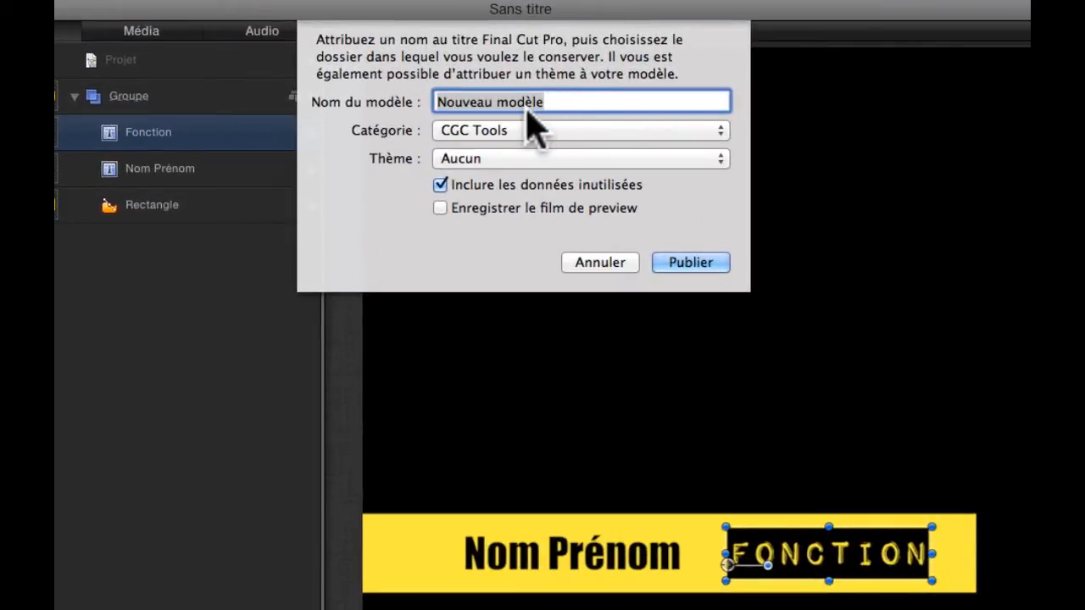
text(Titre transparent)
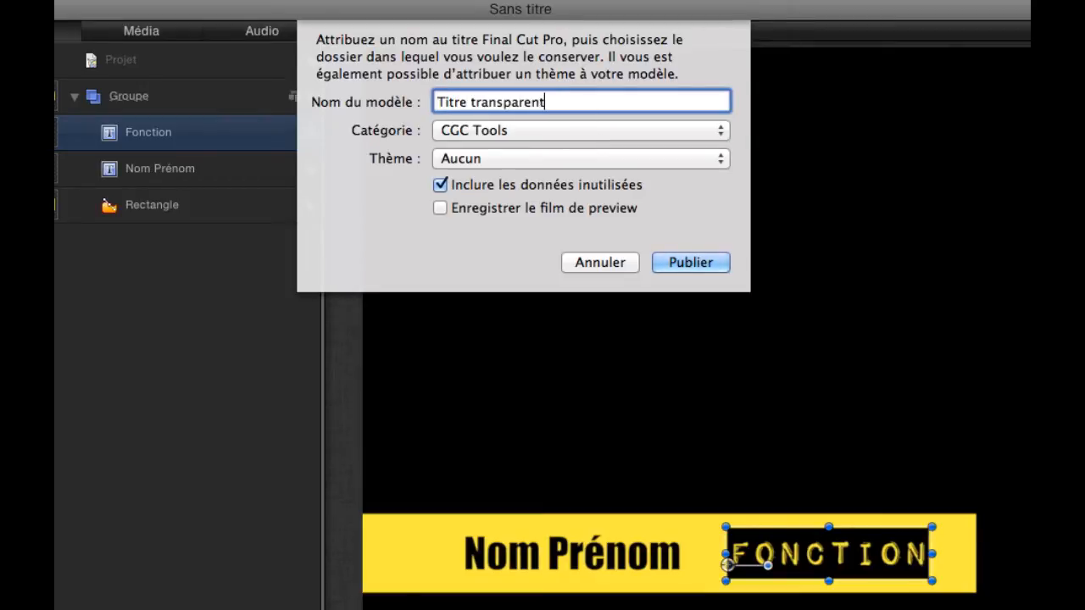
click(722, 134)
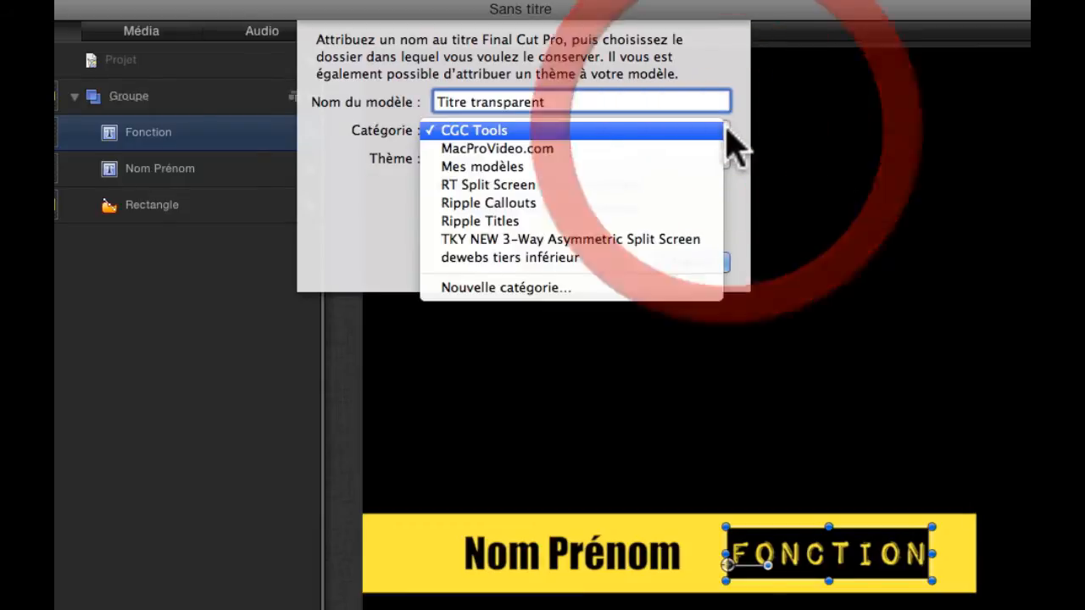
click(574, 259)
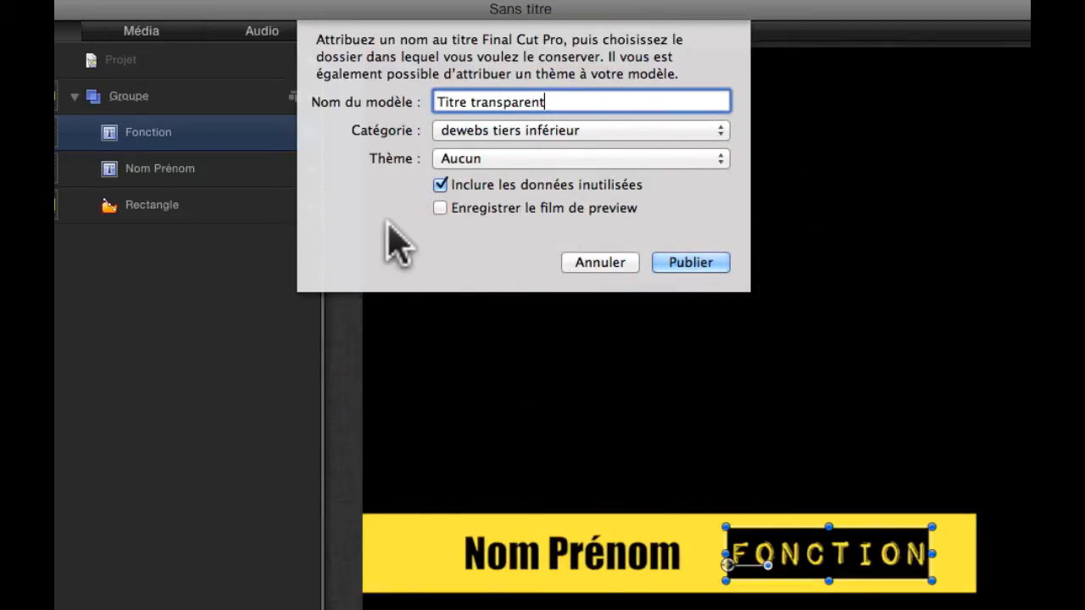
click(683, 263)
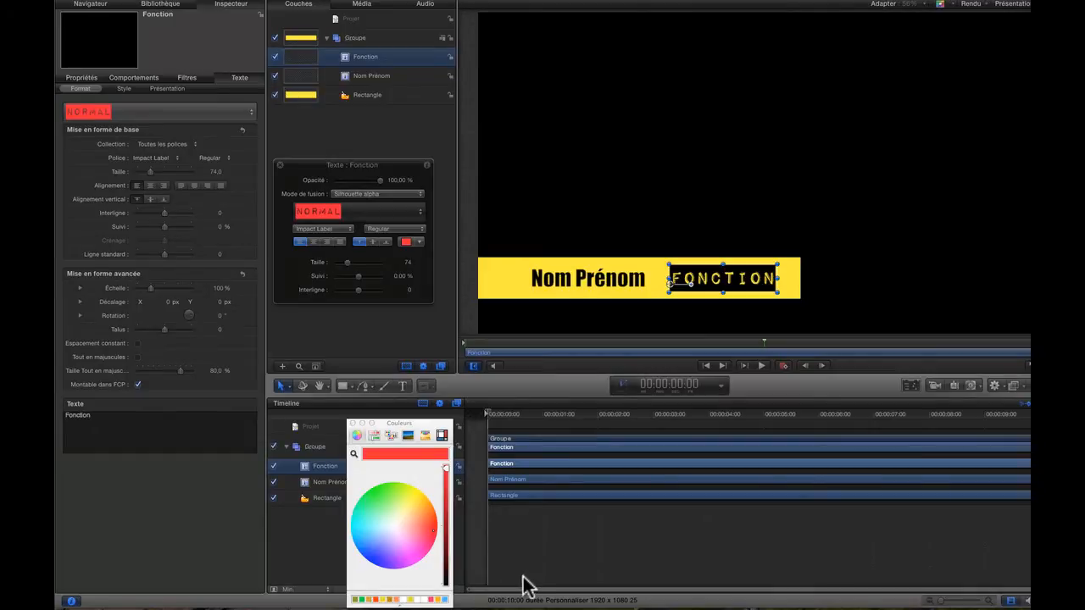
- Switch to Final Cut Pro and delete the existing "Pédiatre" title from above the doctor's interview clip
key(super+Tab)
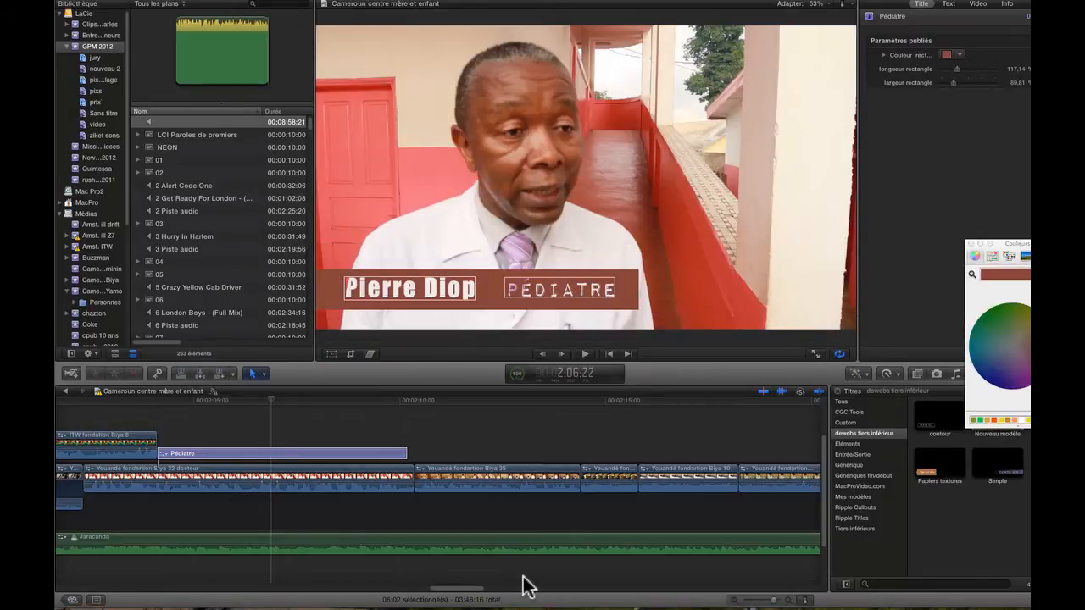
scroll(551, 589, left, 5)
click(392, 449)
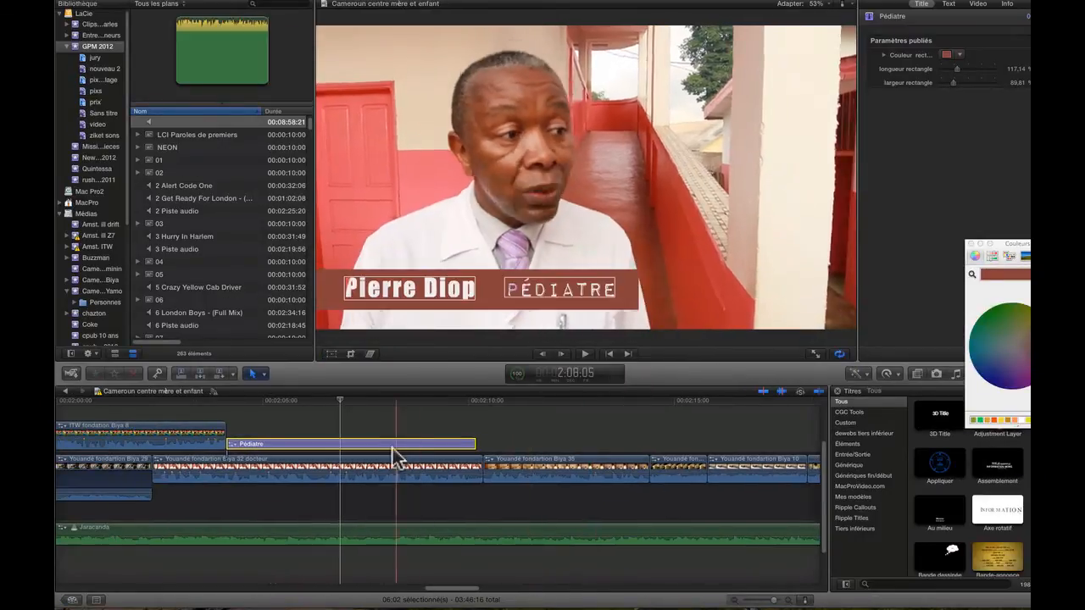
click(395, 449)
key(Delete)
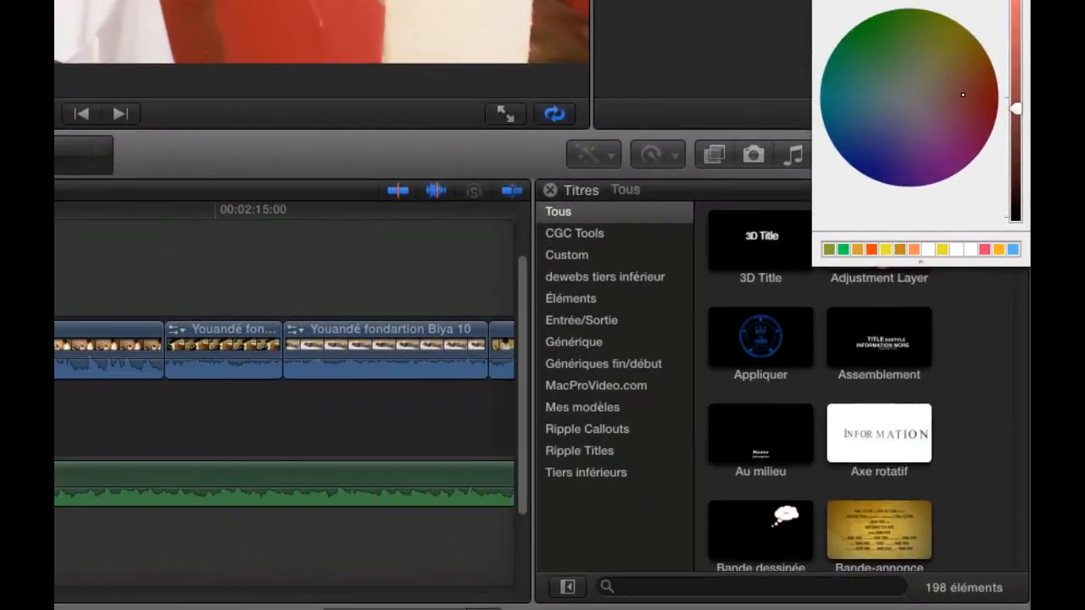
- Add the "Titre transparent" title from the "dewebs tiers inférieur" category above the doctor's interview clip in the timeline
drag(921, 4, 915, 0)
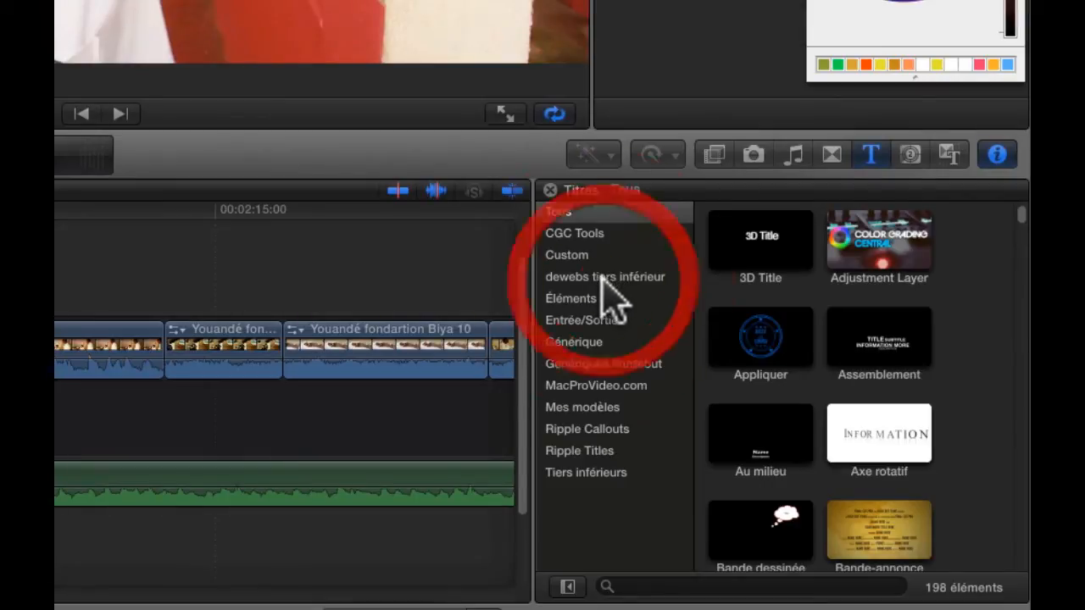
click(600, 277)
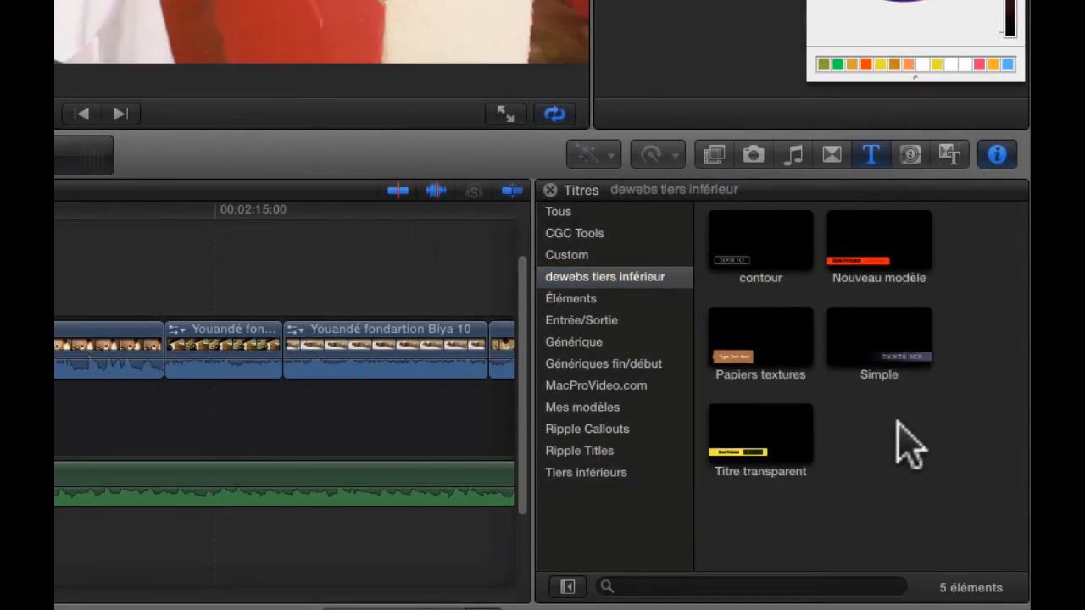
drag(766, 440, 192, 548)
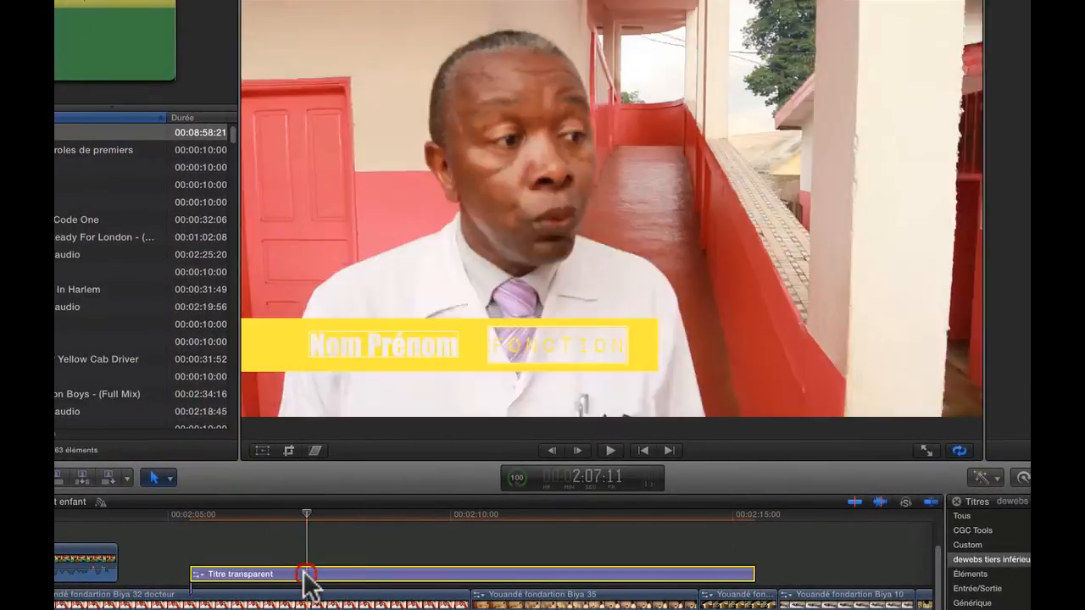
- Replace the "Nom Prénom" placeholder in the new title with the interviewee's full name
double_click(304, 577)
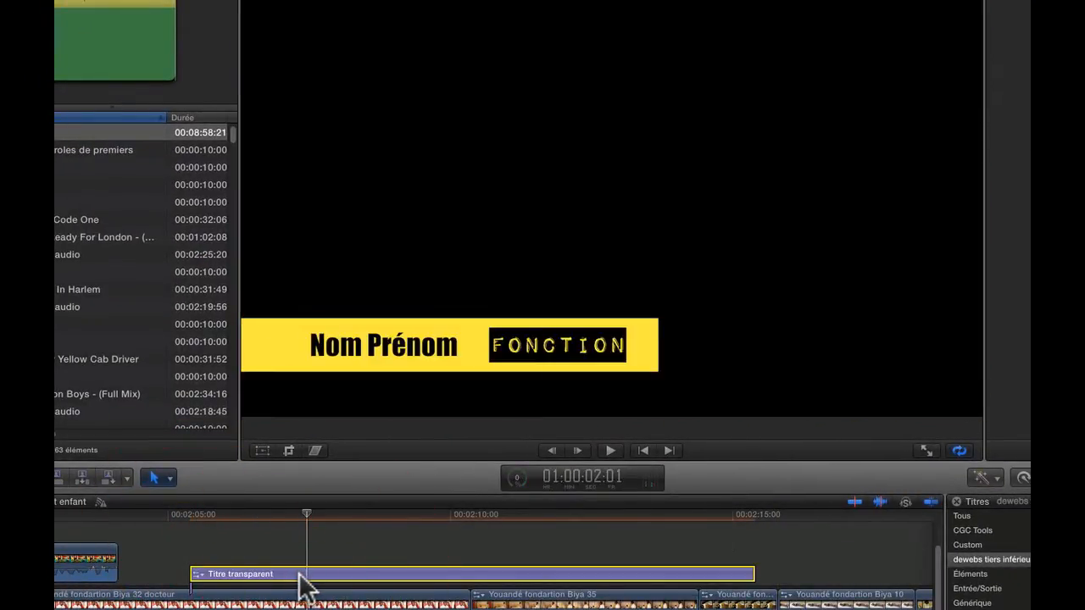
double_click(415, 346)
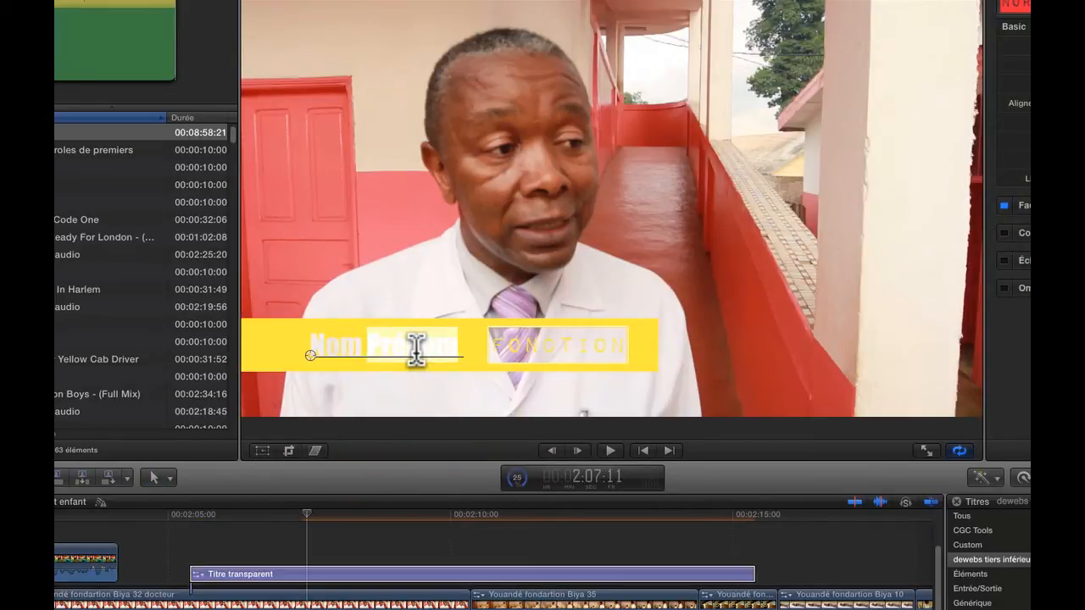
key(super+a)
key(BackSpace)
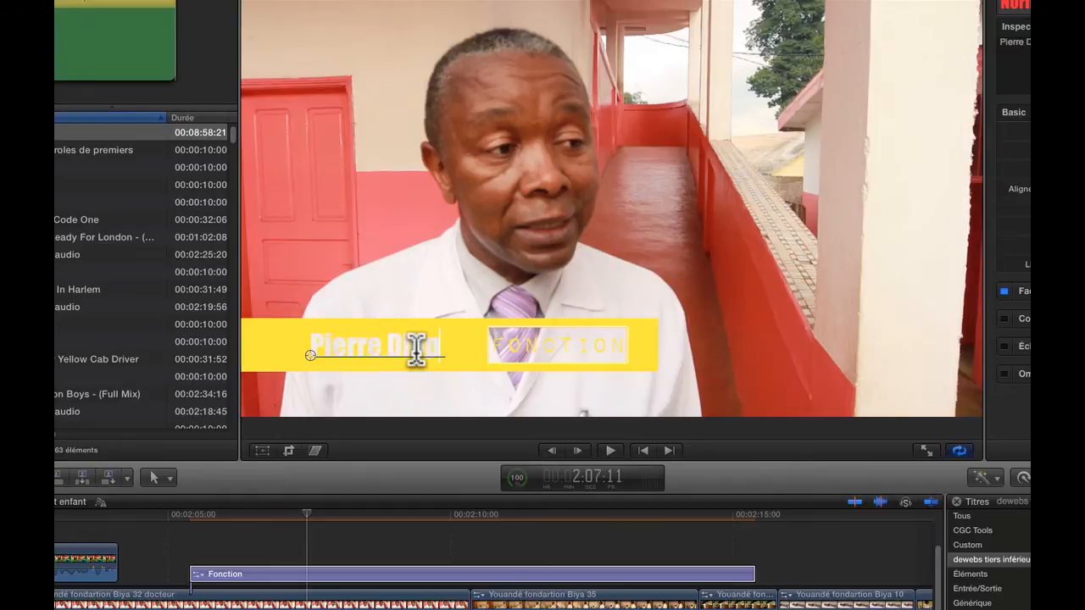
- Replace the title's "Fonction" placeholder with "Médecin", correcting the misspelt beginning of the word
click(576, 350)
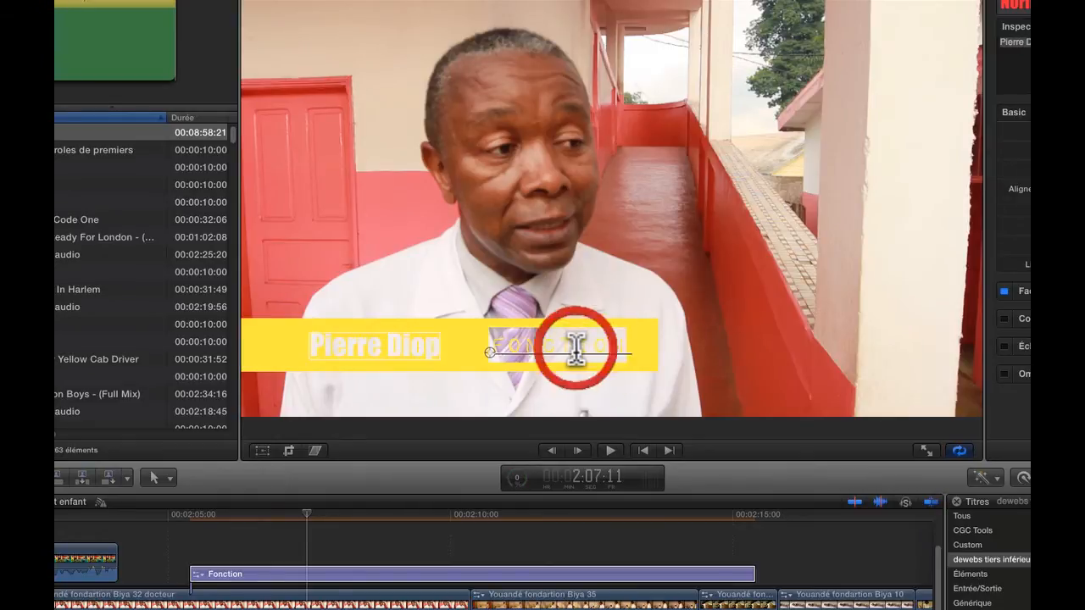
double_click(609, 348)
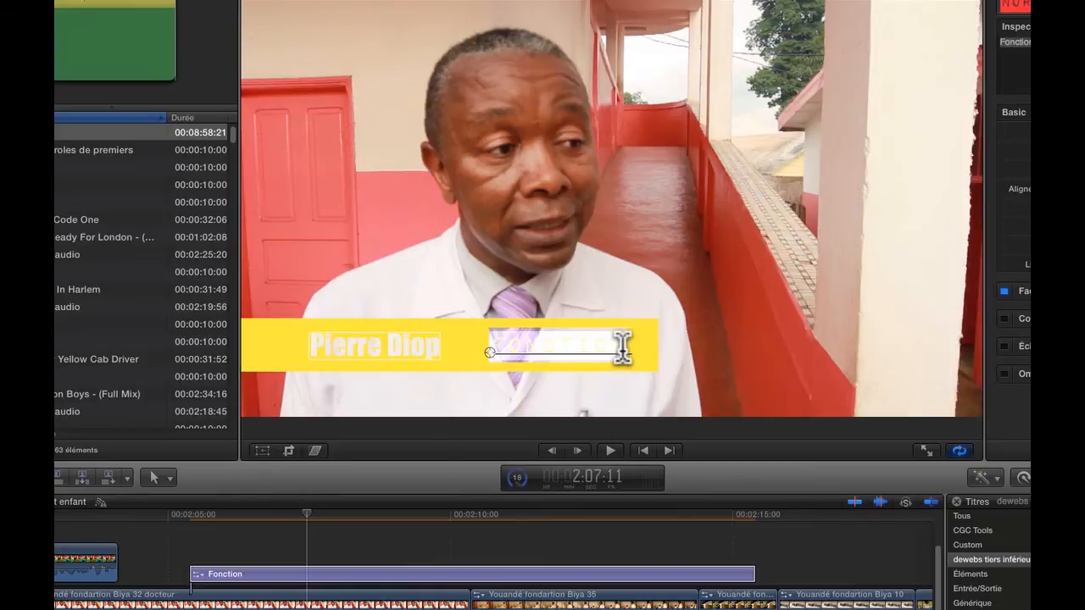
text(Médecin)
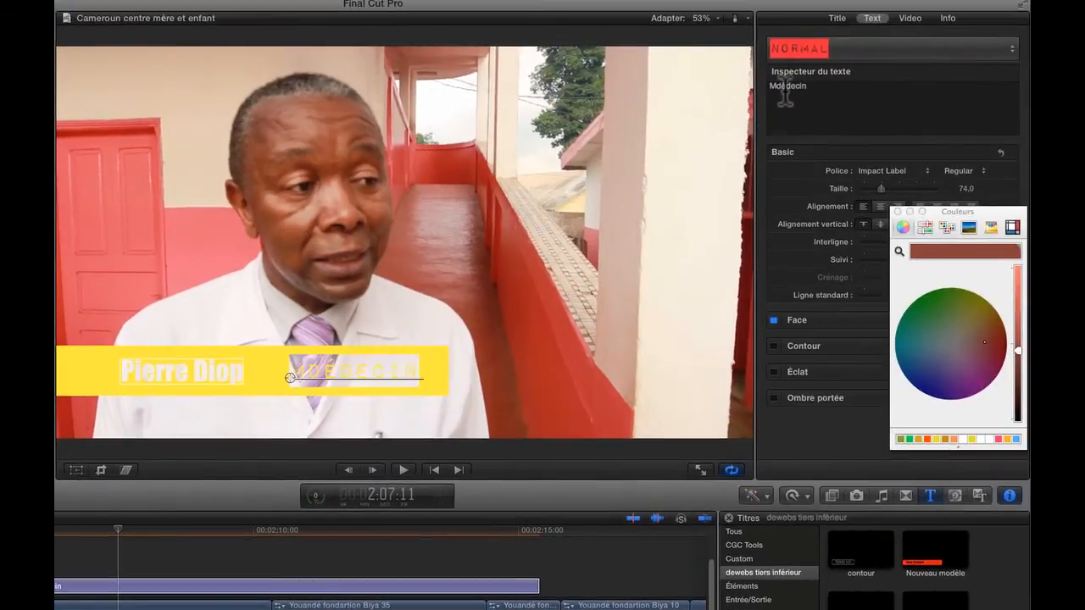
click(781, 88)
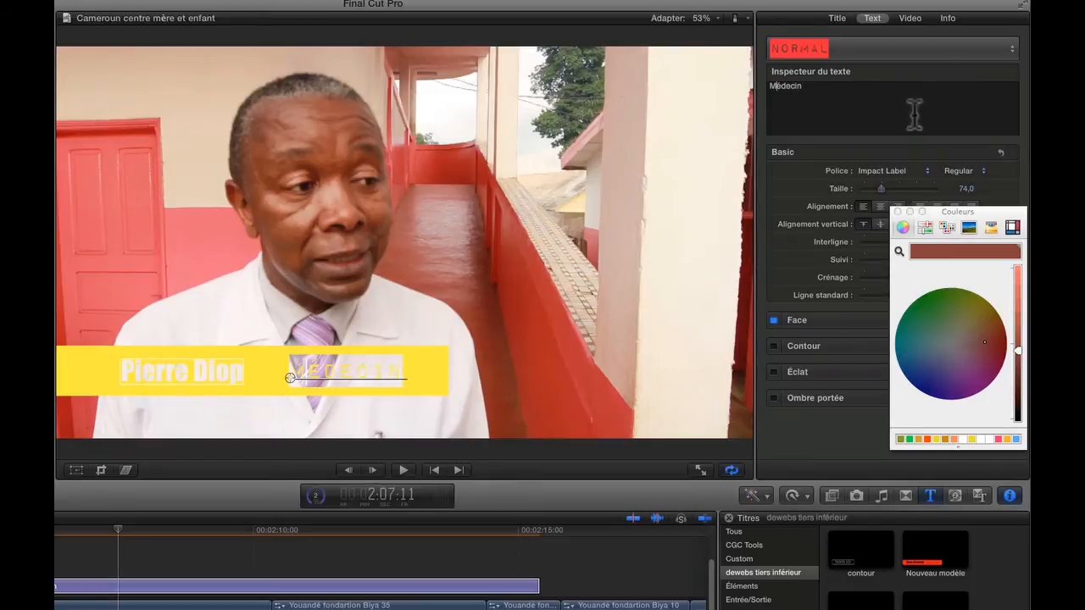
- Check the title's published parameters and switch back to the template project in Motion
click(836, 20)
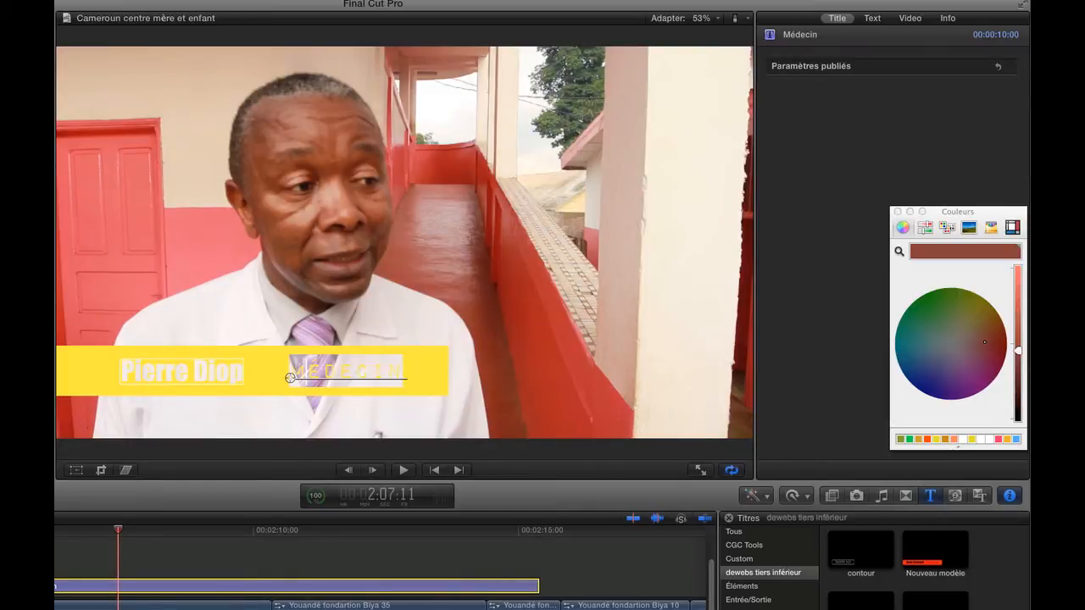
key(super+Tab)
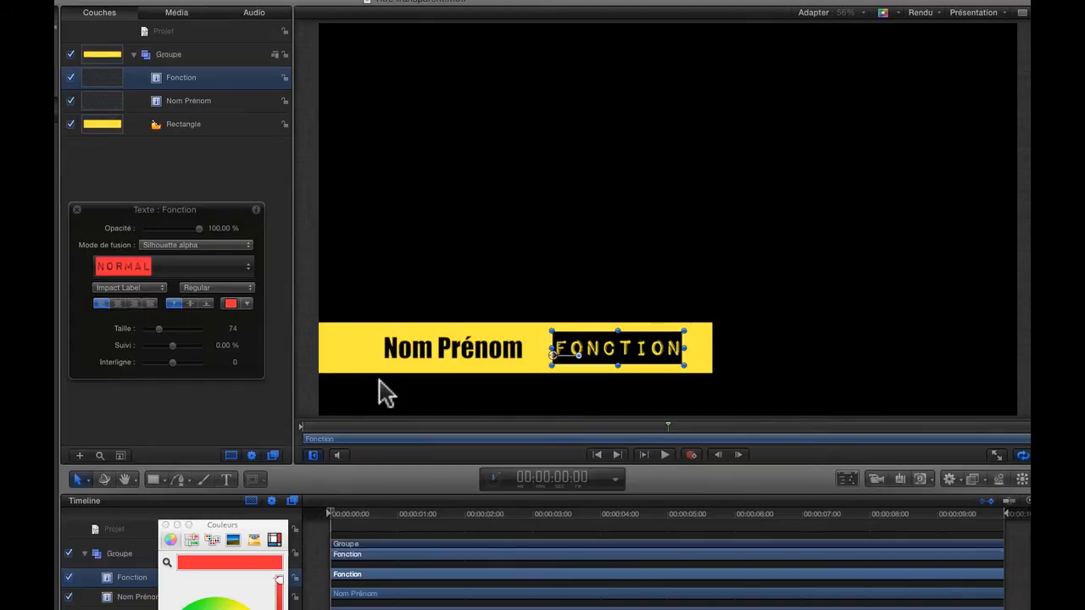
- Publish the fill colour parameter of the yellow rectangle
click(175, 127)
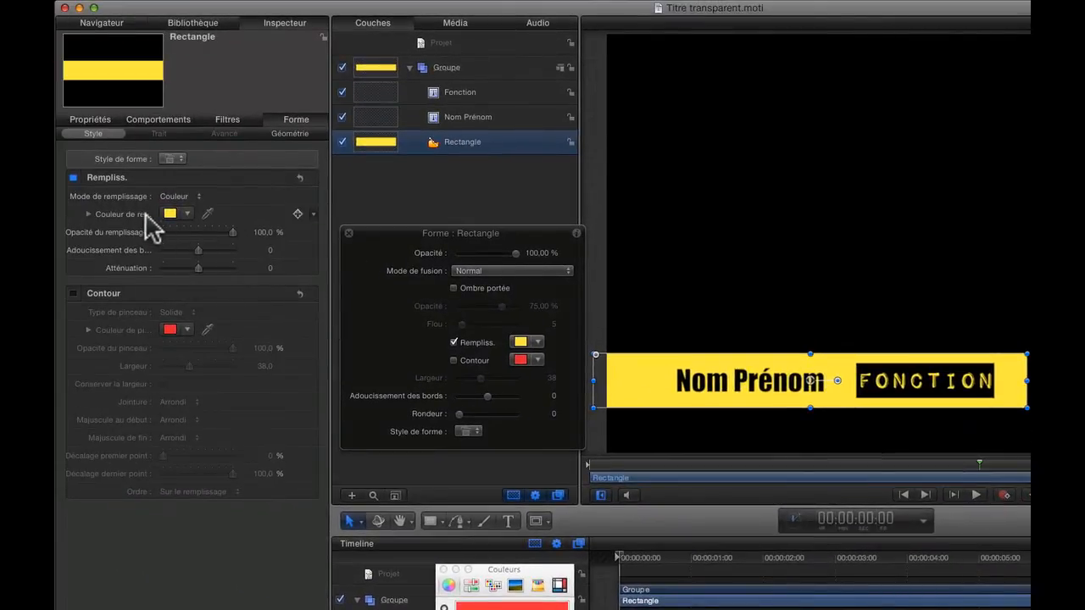
right_click(119, 214)
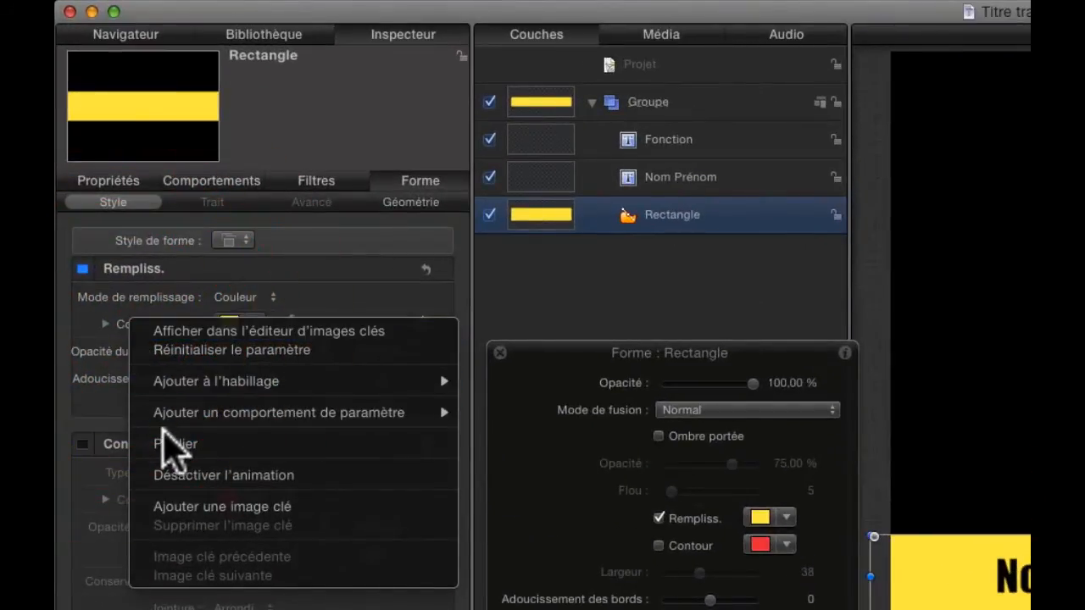
click(174, 444)
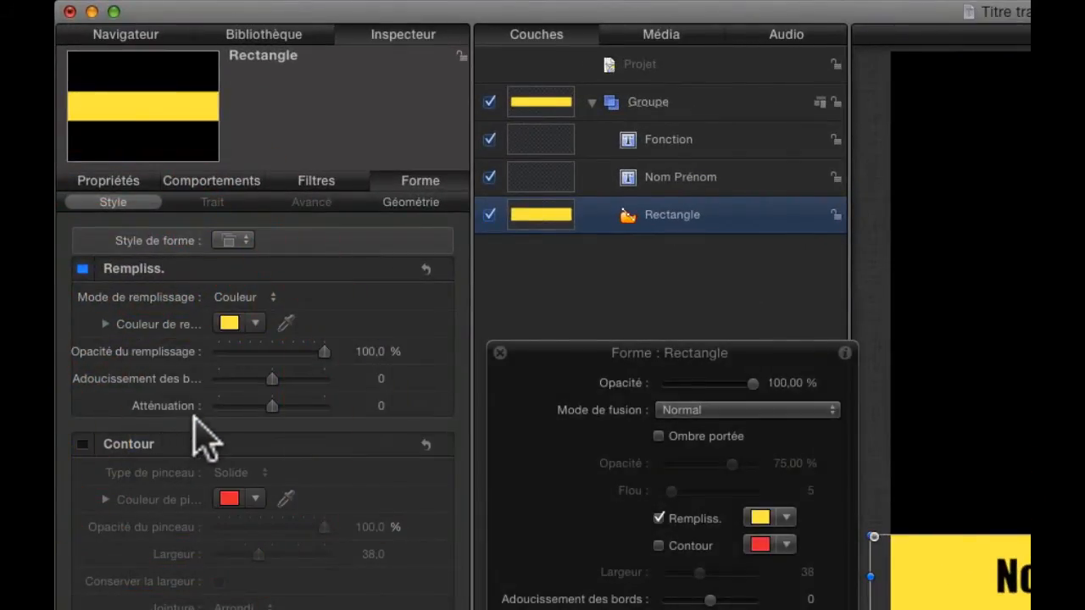
- Publish the rectangle's X and Y scale parameters separately
click(97, 185)
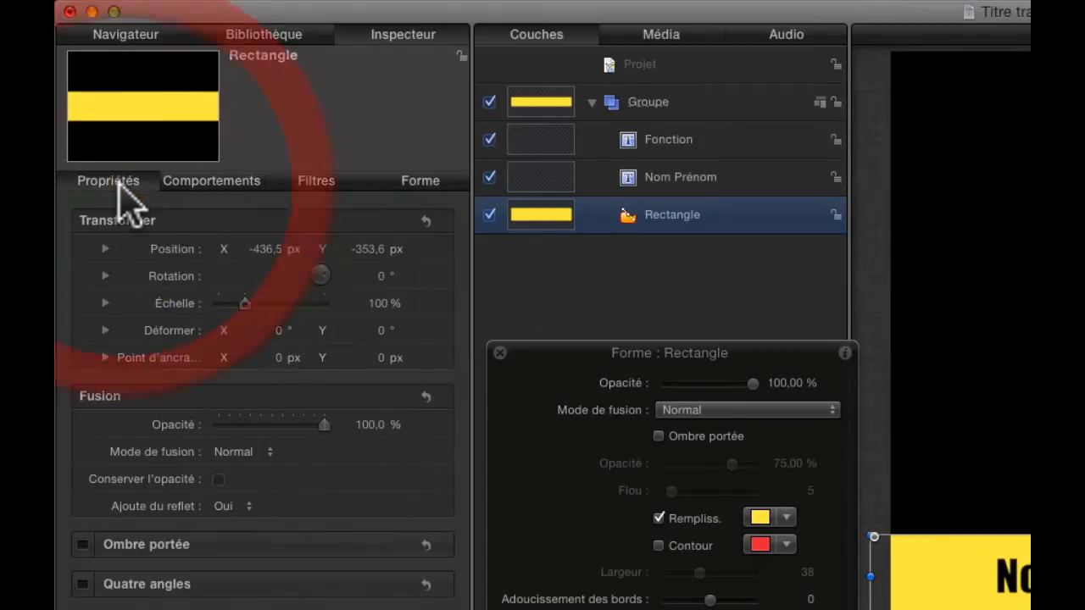
click(105, 303)
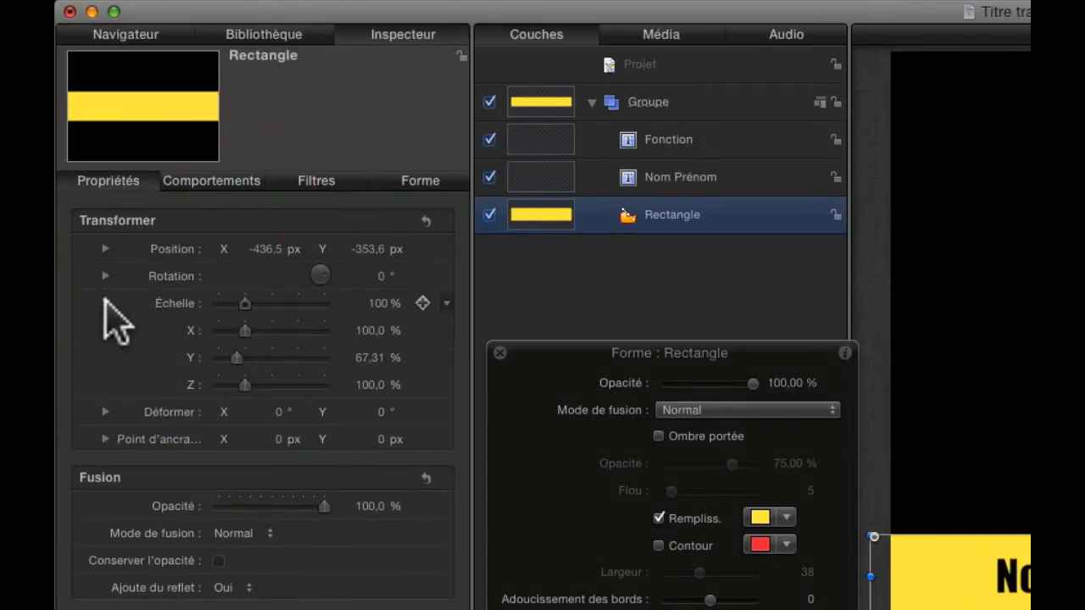
right_click(194, 331)
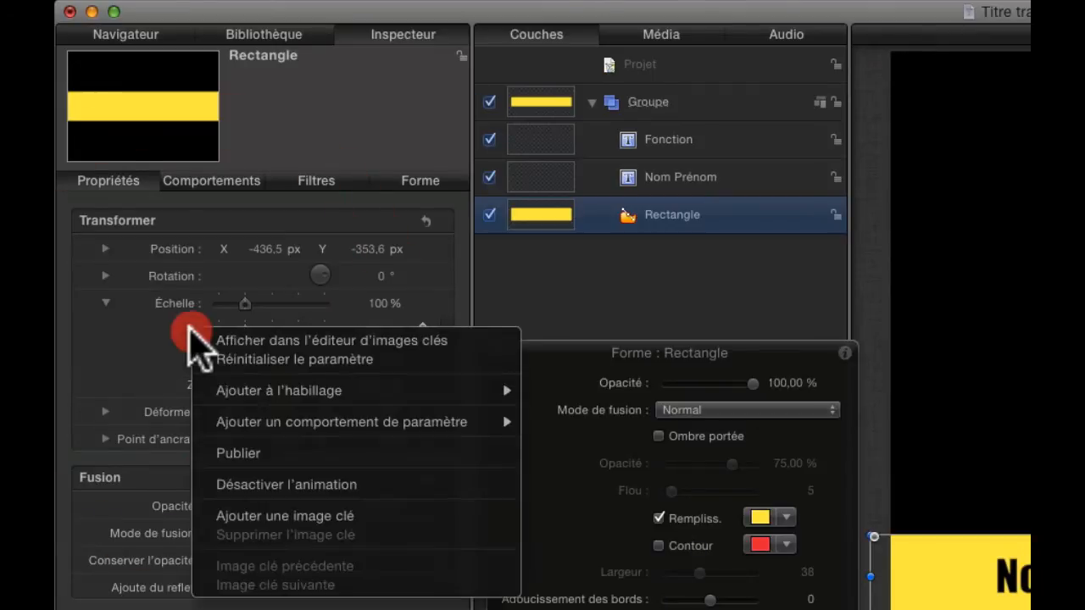
click(276, 454)
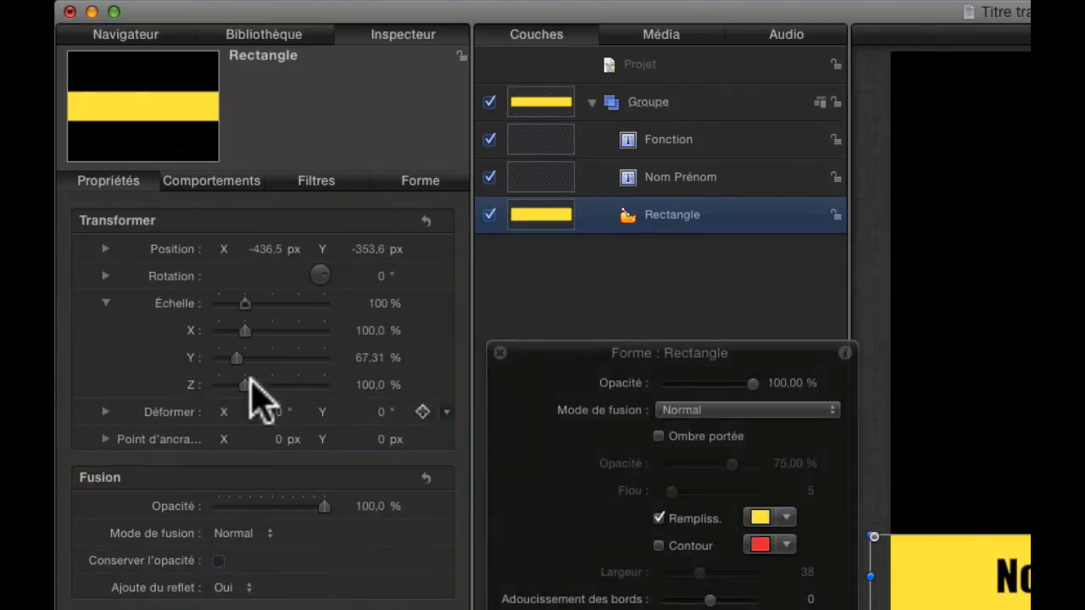
right_click(194, 358)
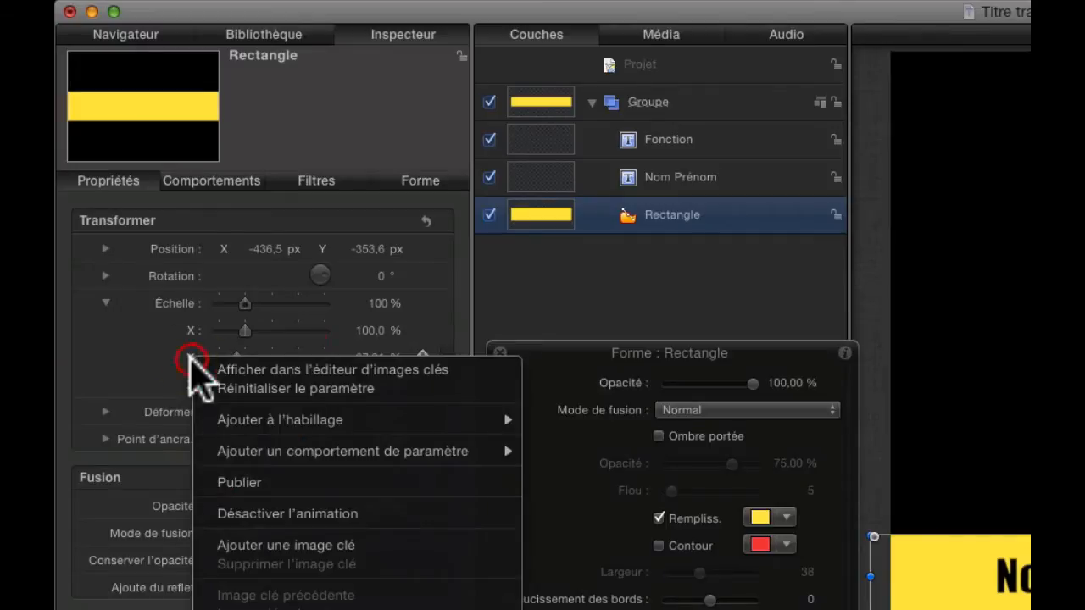
click(238, 484)
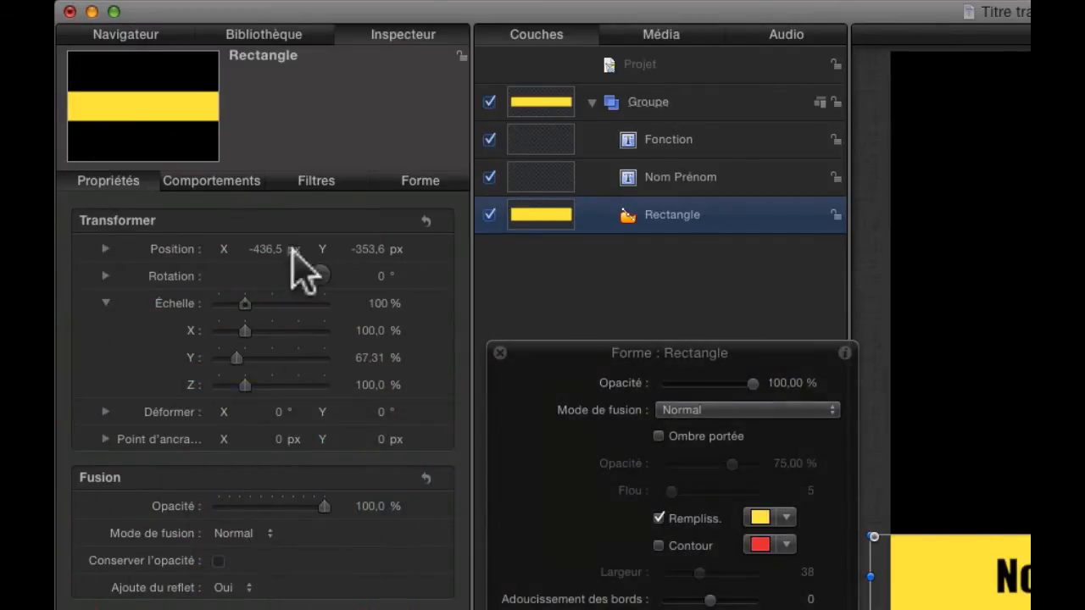
- Rename the project's published X scale parameter as "longueur rectangle" and the Y scale parameter as "laegeur rectangle"
click(739, 74)
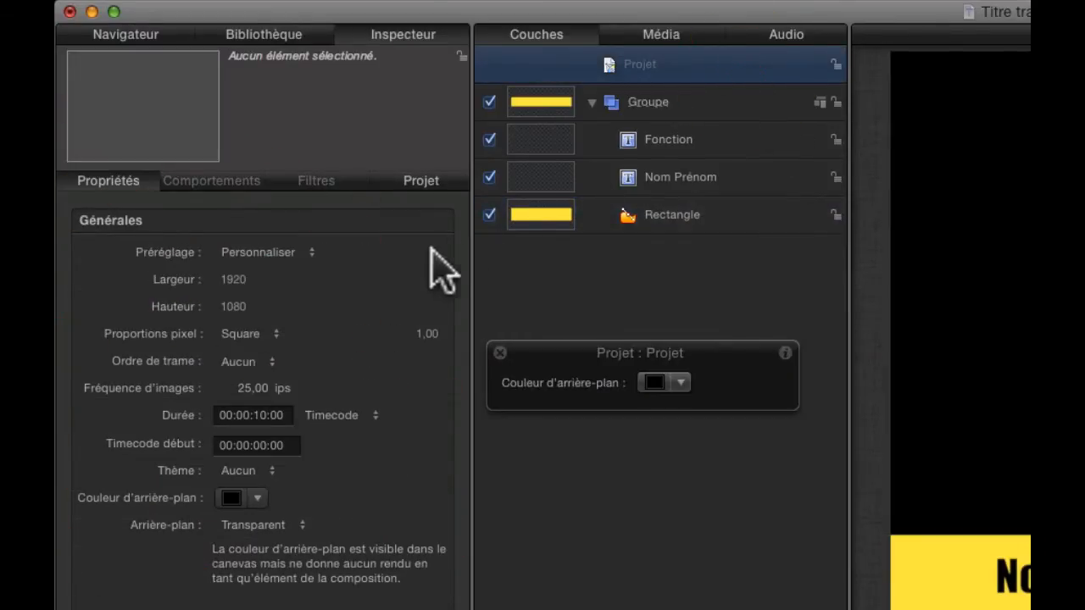
click(419, 181)
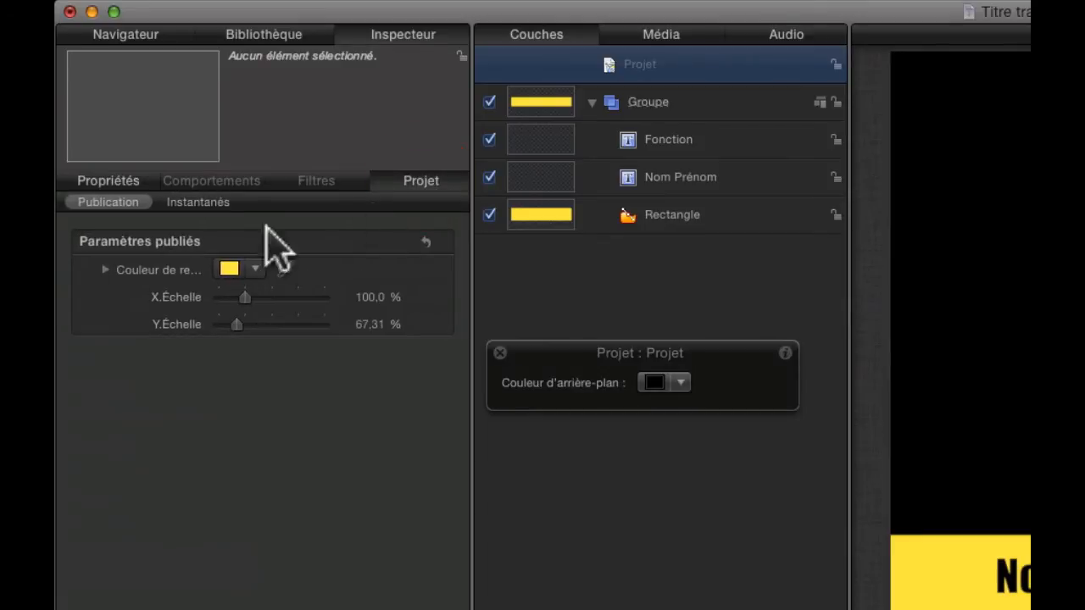
double_click(163, 269)
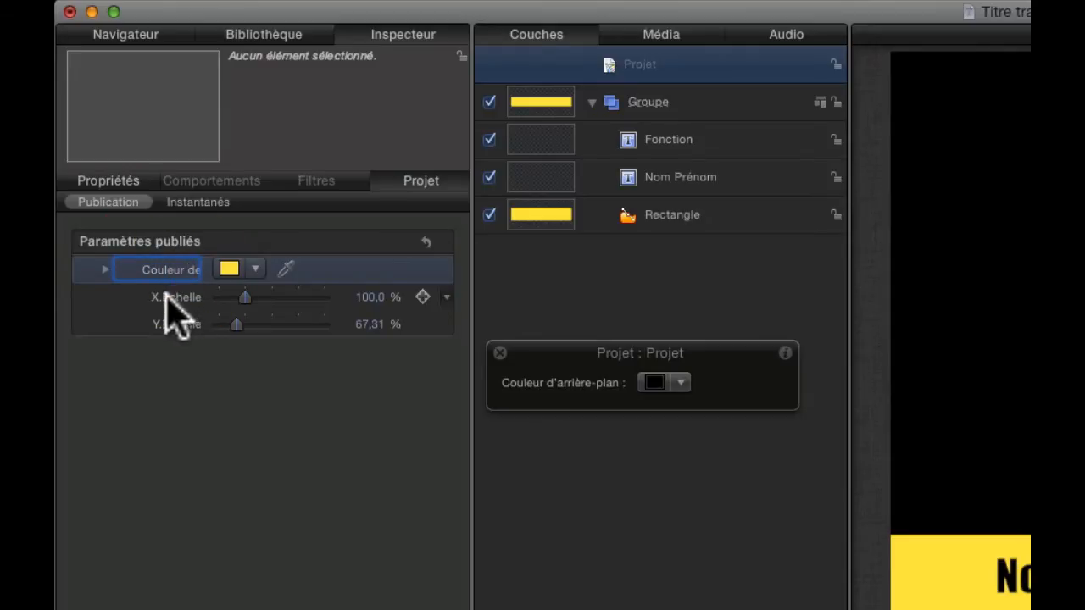
double_click(163, 299)
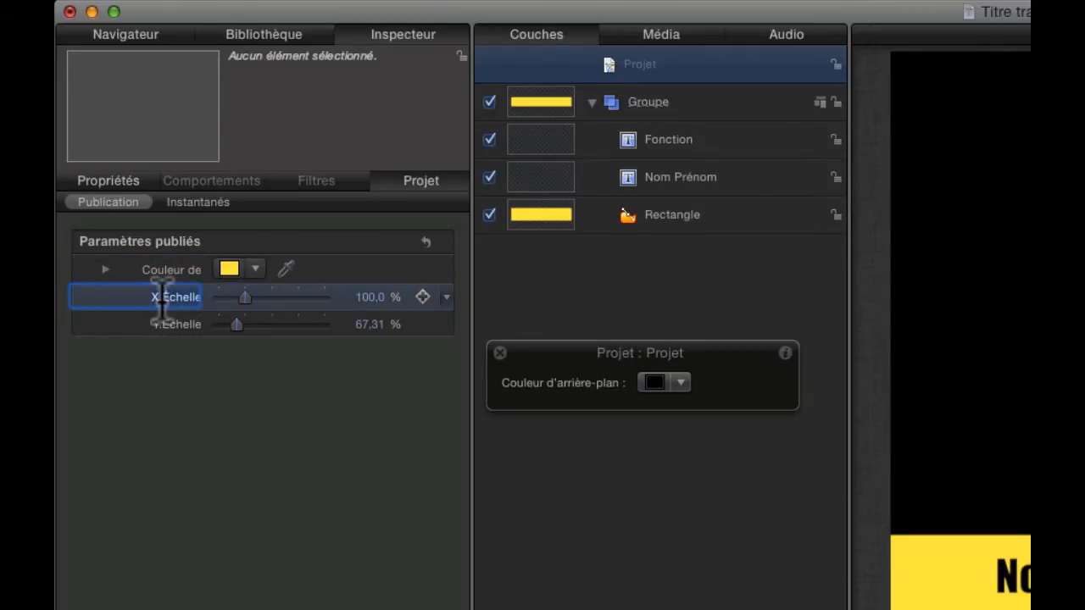
text(longueur rectangle)
double_click(177, 327)
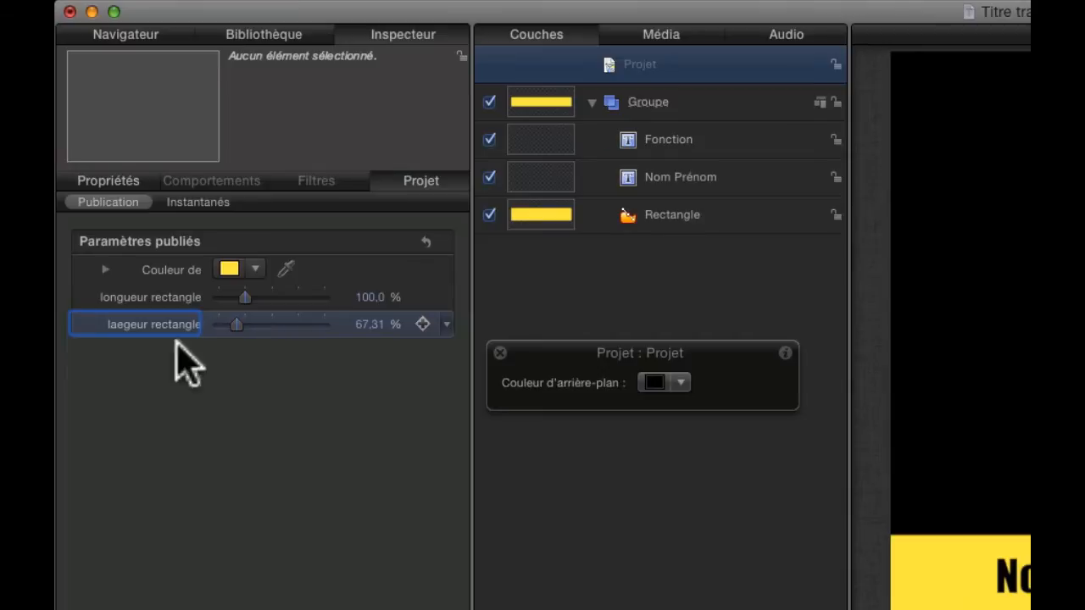
click(175, 422)
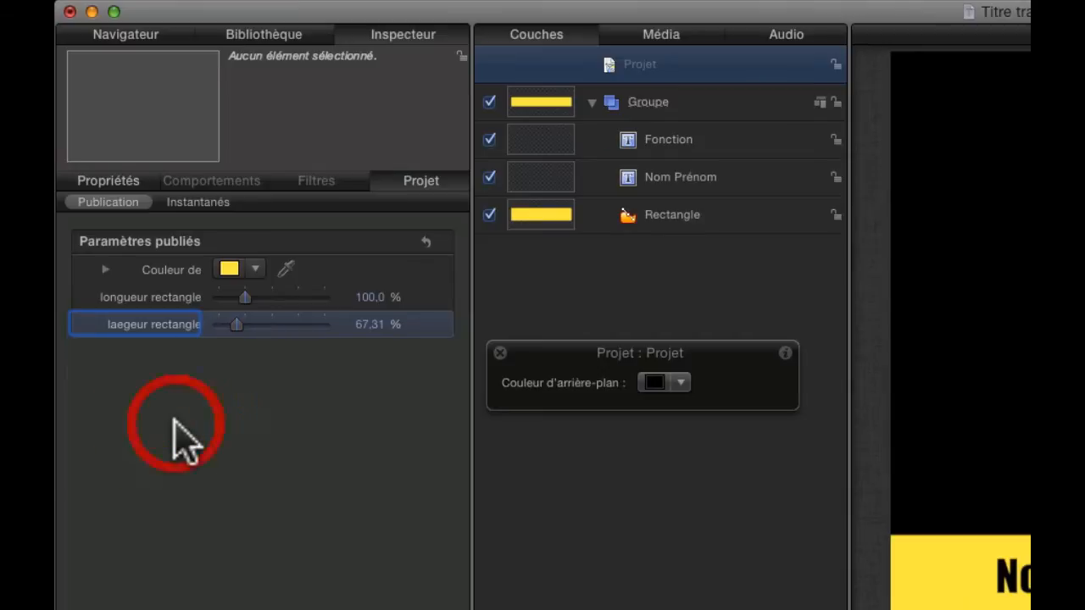
click(252, 373)
click(323, 234)
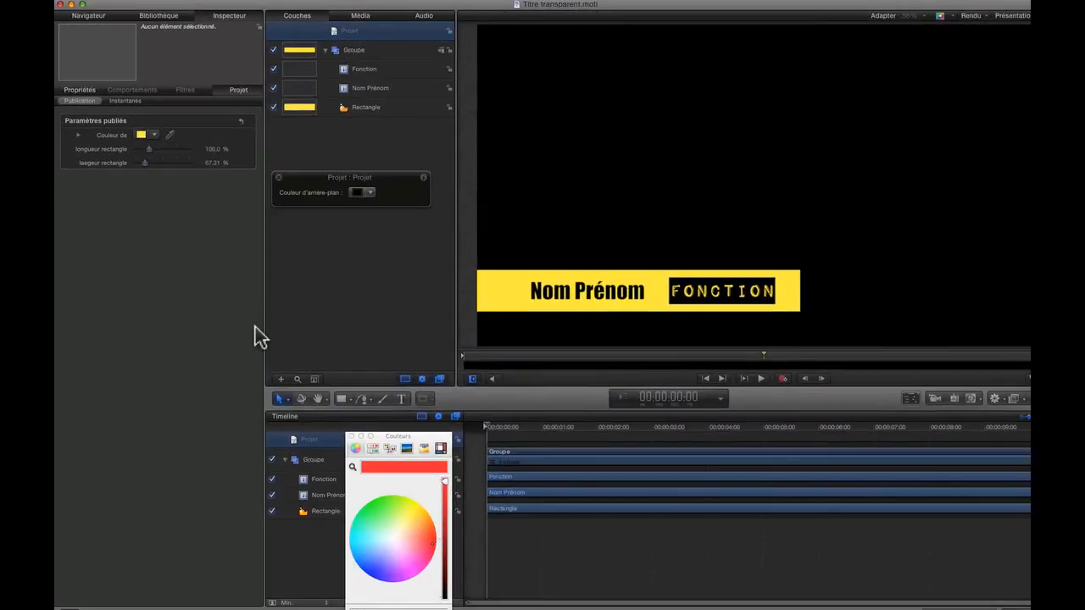
- Switch to Final Cut Pro, replace the doctor's title with the updated "Titre transparent" and trim its end to a duration of 00:00:04:24
key(super+Tab)
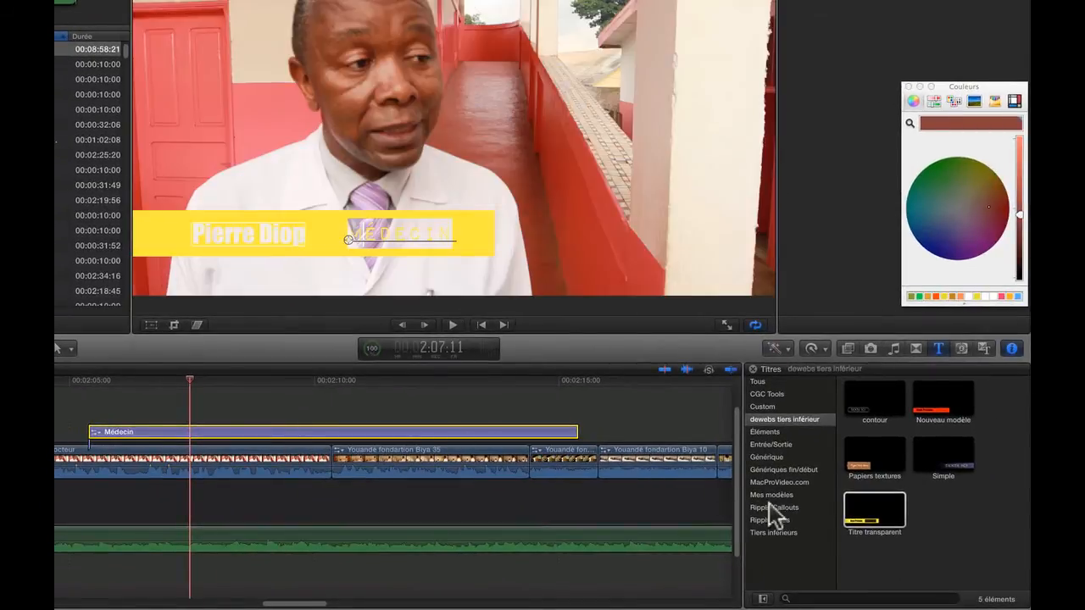
drag(856, 515, 220, 426)
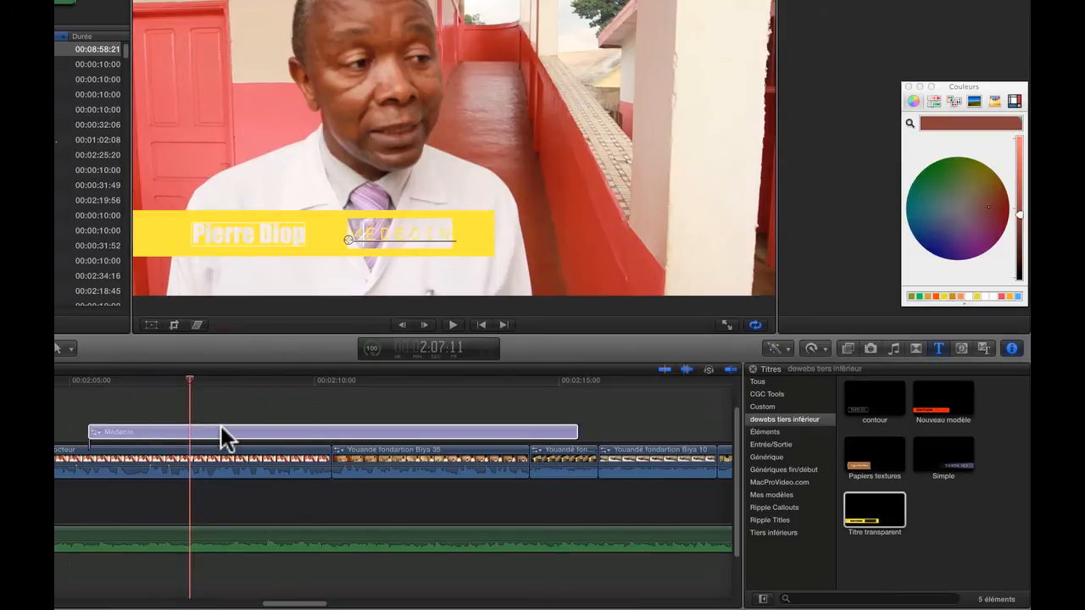
click(258, 432)
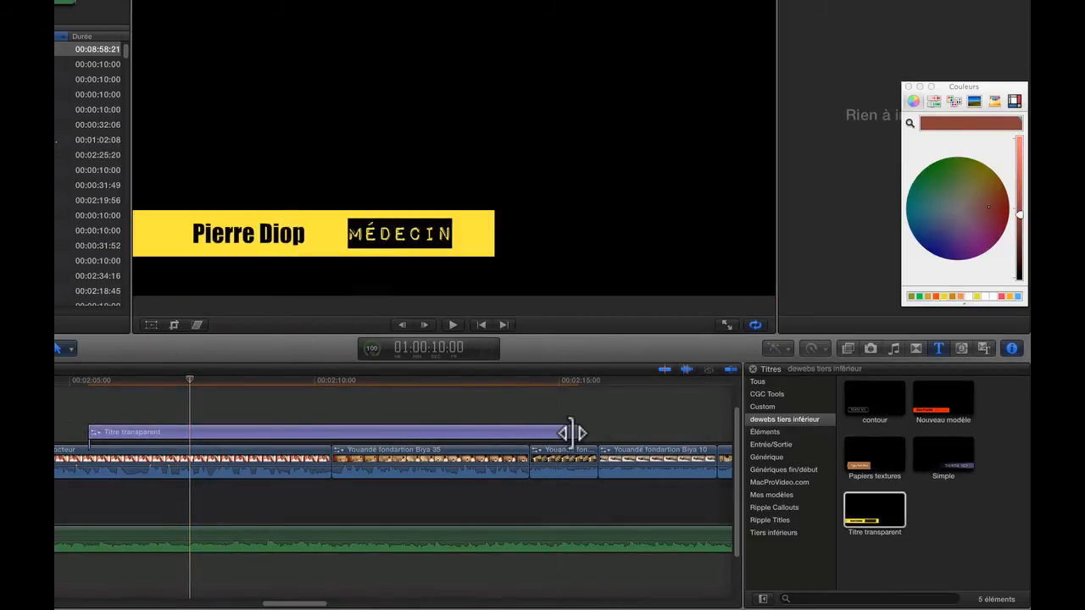
drag(572, 433, 327, 443)
click(157, 436)
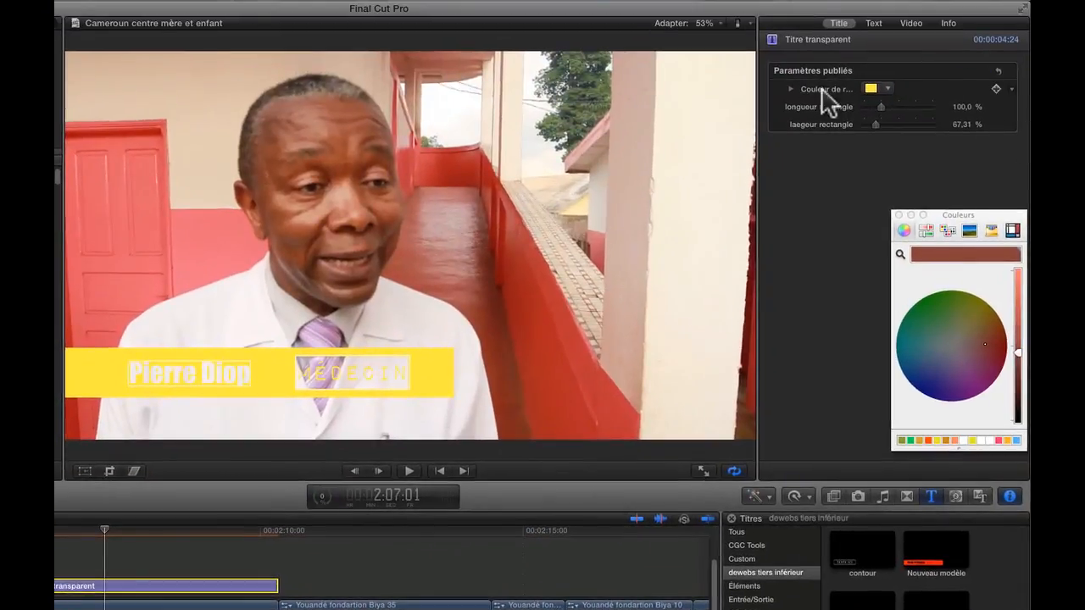
- Recolour the band by sampling the corridor floor in the image, and darken the sampled colour
click(870, 89)
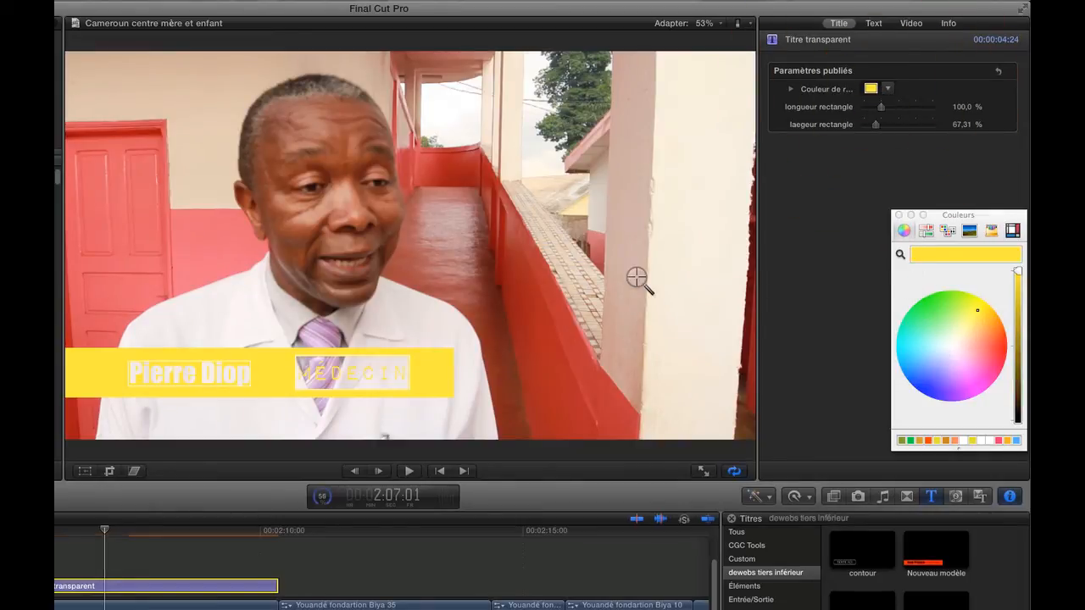
click(436, 233)
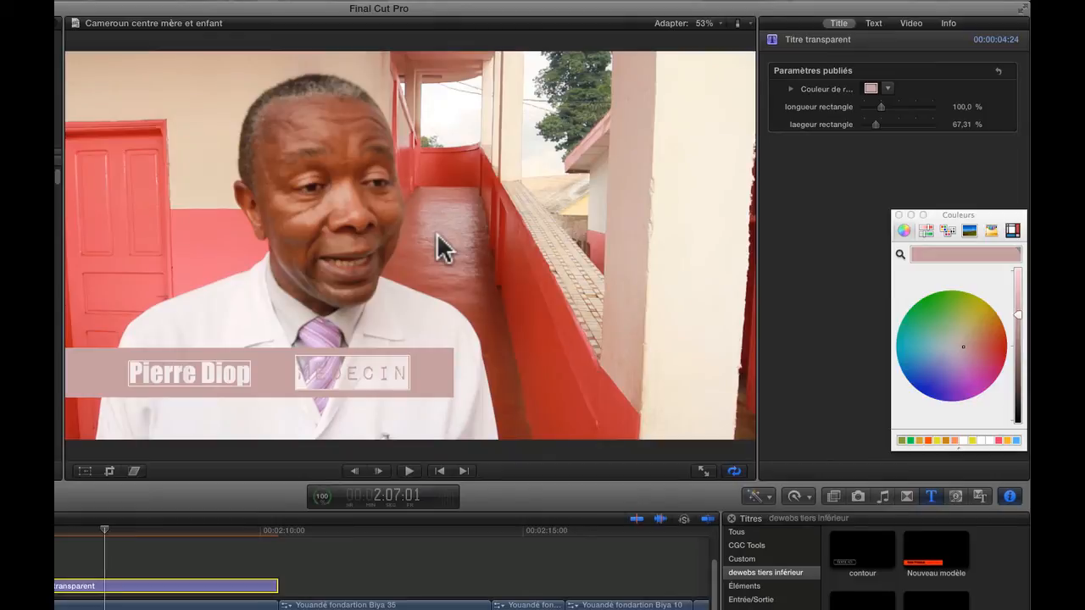
drag(1021, 318, 1023, 361)
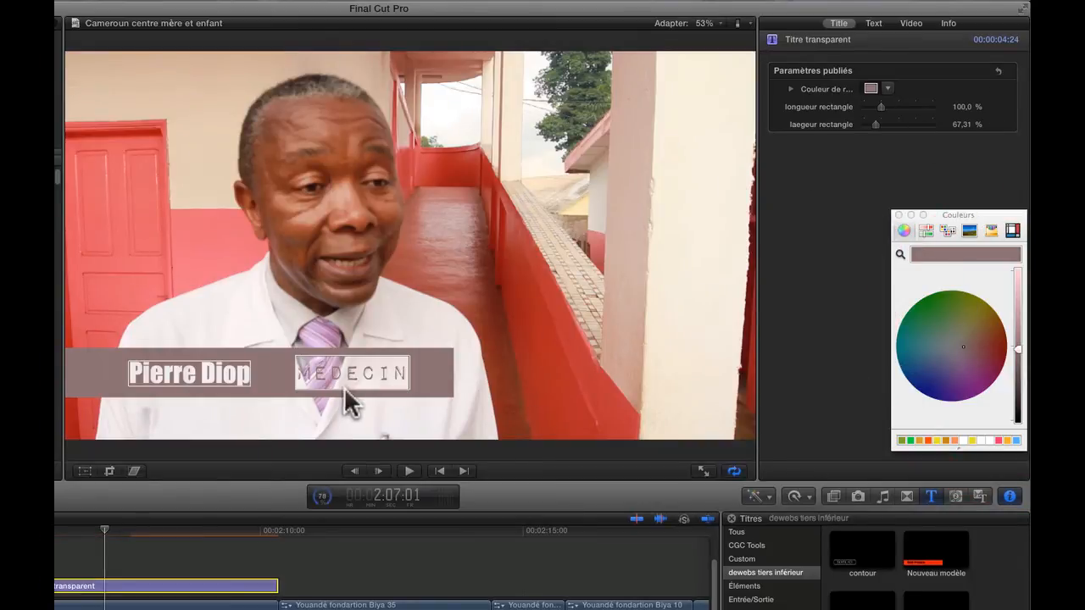
- Shift the name text slightly to the left within the band
double_click(184, 373)
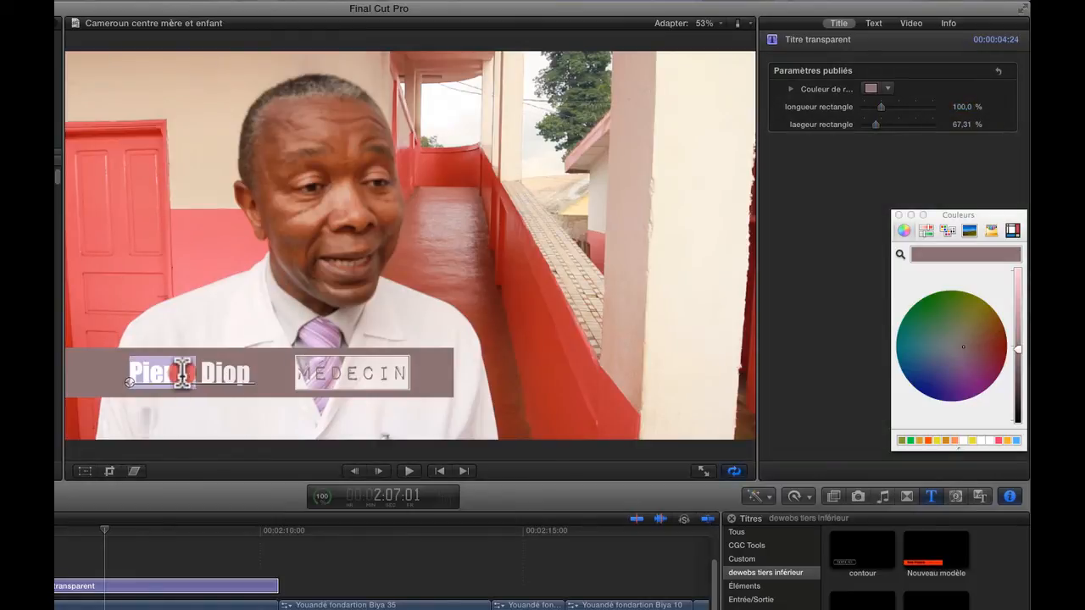
click(132, 385)
drag(130, 384, 115, 385)
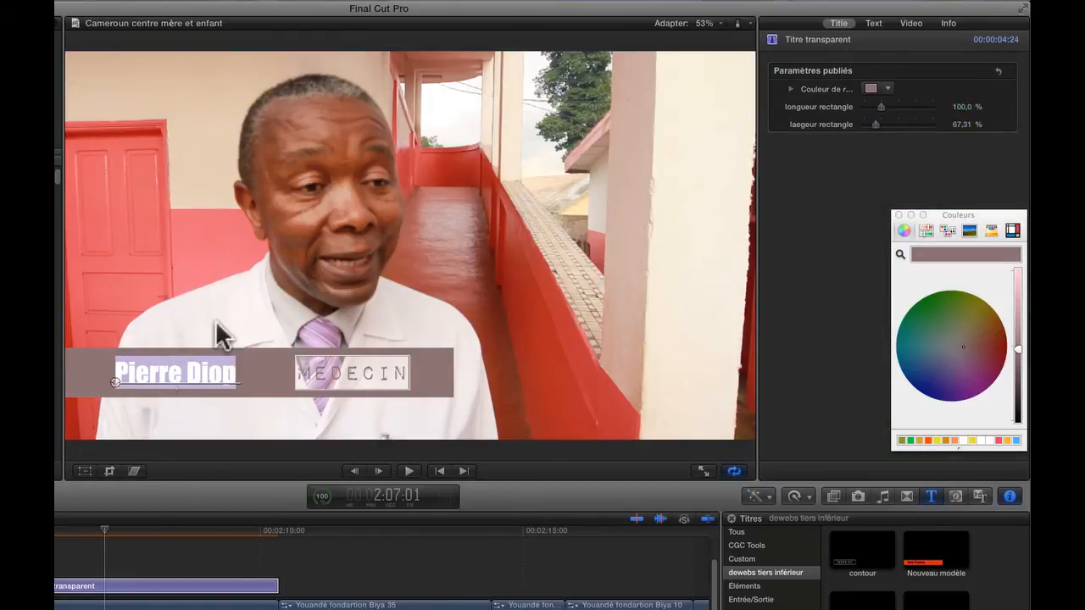
- Show the title/action safe zones and reposition the name and function texts side by side inside the title-safe area
click(744, 24)
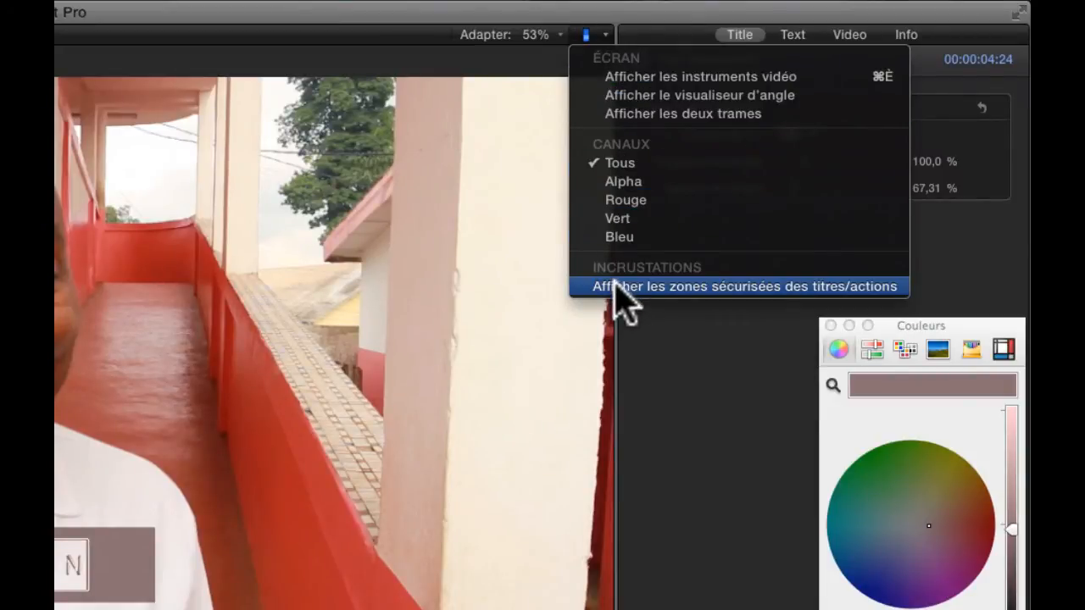
click(617, 287)
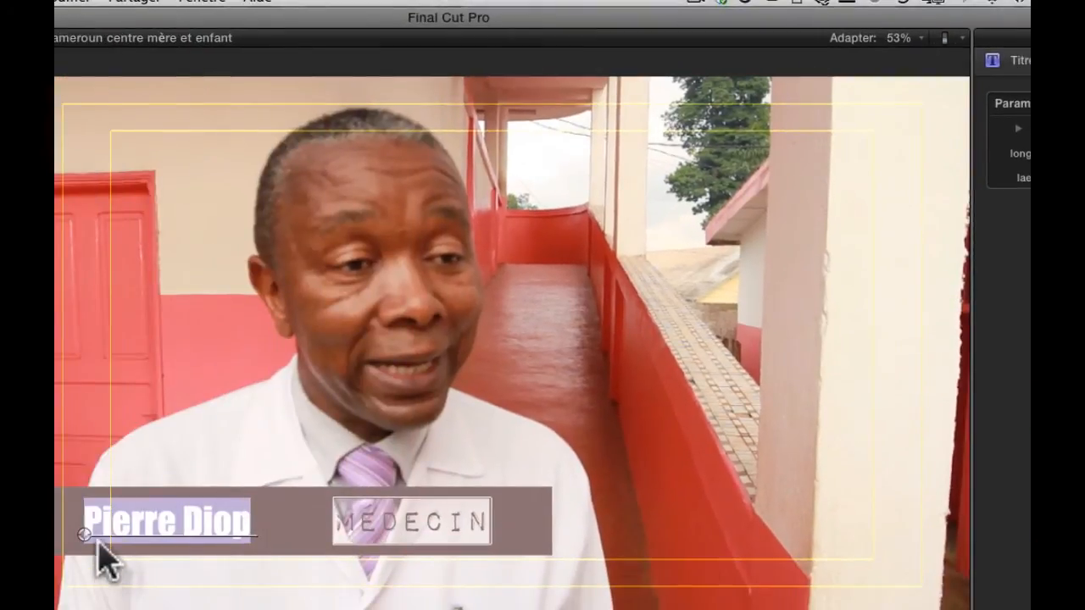
click(310, 540)
drag(310, 540, 311, 531)
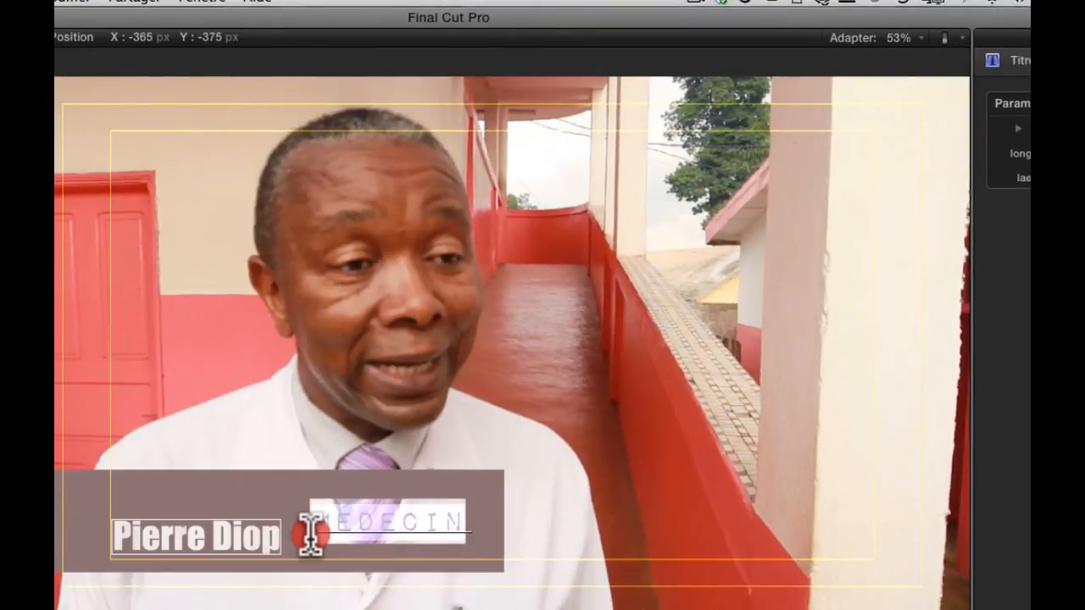
double_click(112, 544)
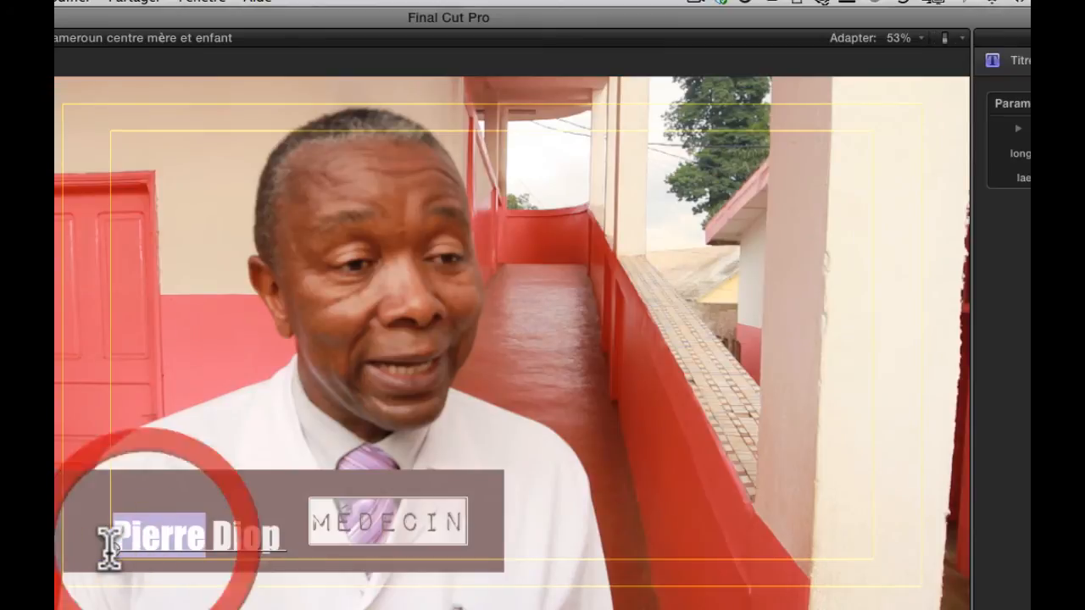
mouse_move(109, 546)
mouse_down()
mouse_move(119, 527)
mouse_move(117, 541)
mouse_up()
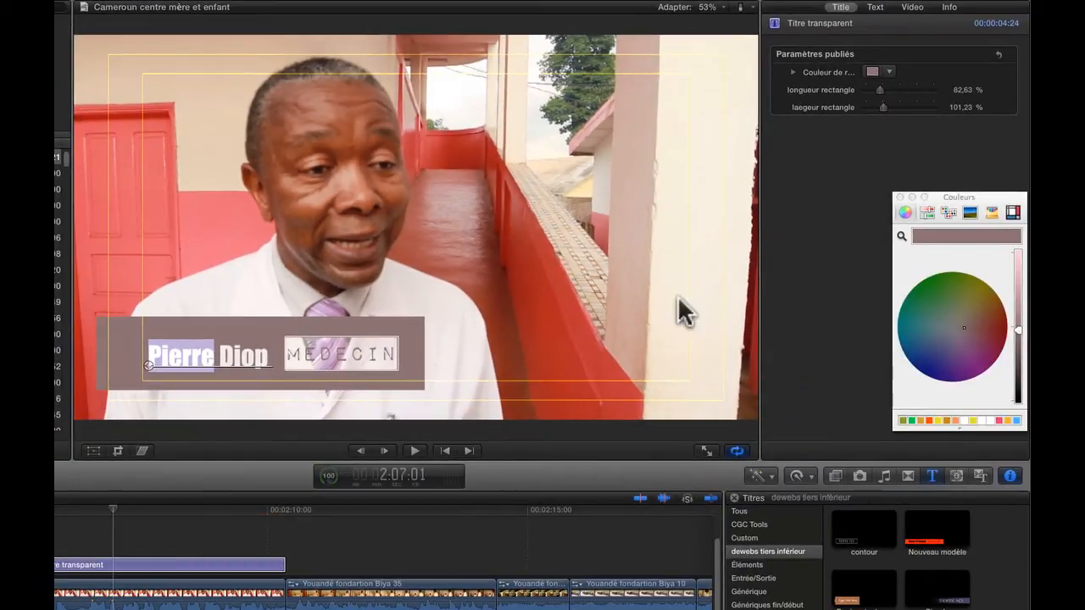
- Move the whole title left and down in the frame with Transform, and set the "laegeur rectangle" parameter to 93,44 %
click(912, 10)
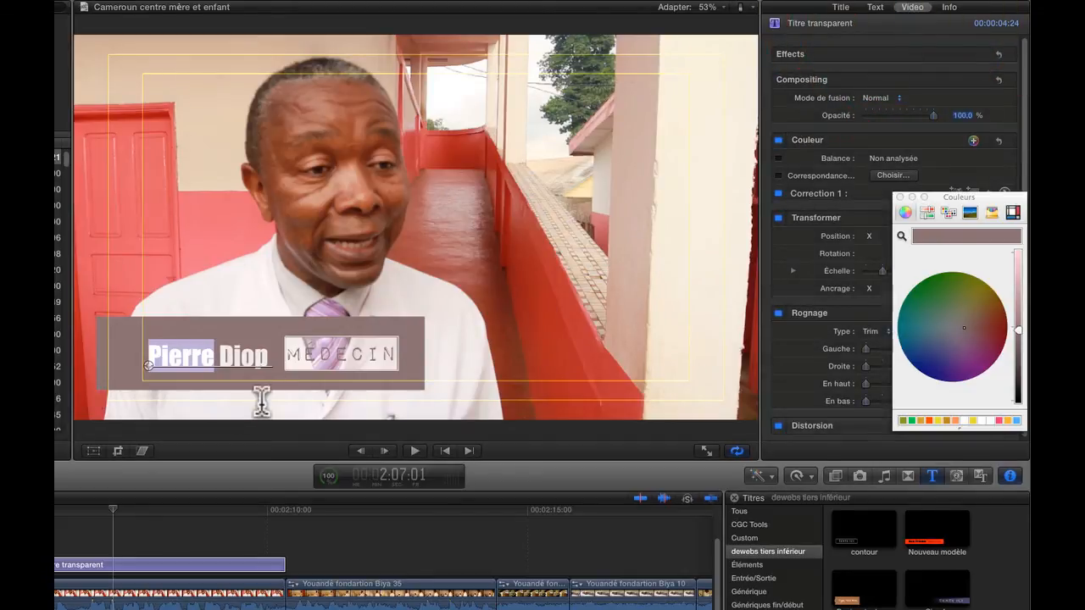
click(91, 452)
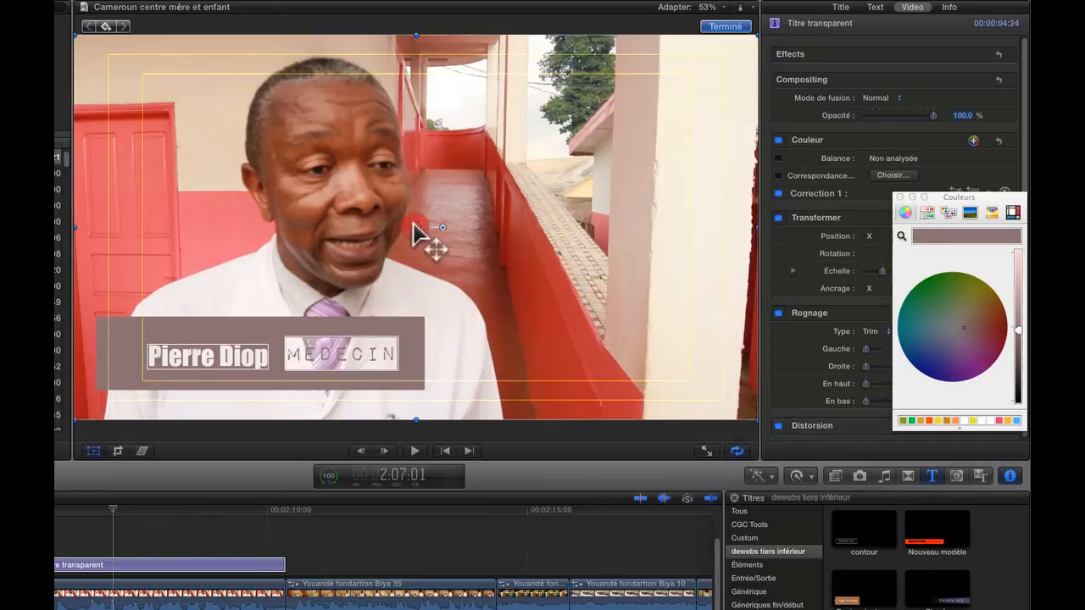
drag(412, 223, 380, 237)
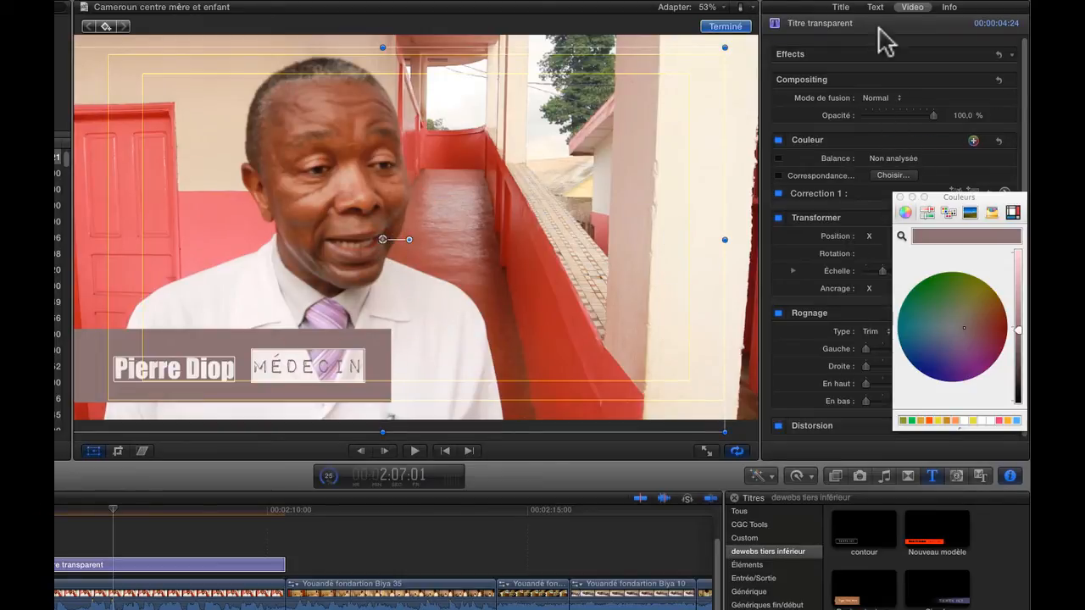
click(841, 7)
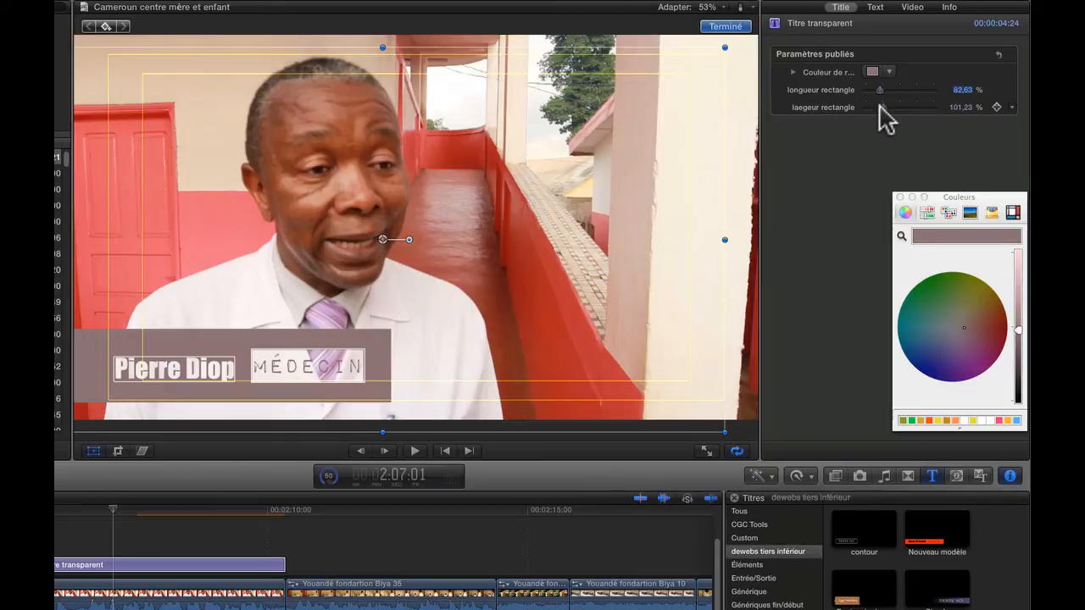
drag(879, 106, 882, 114)
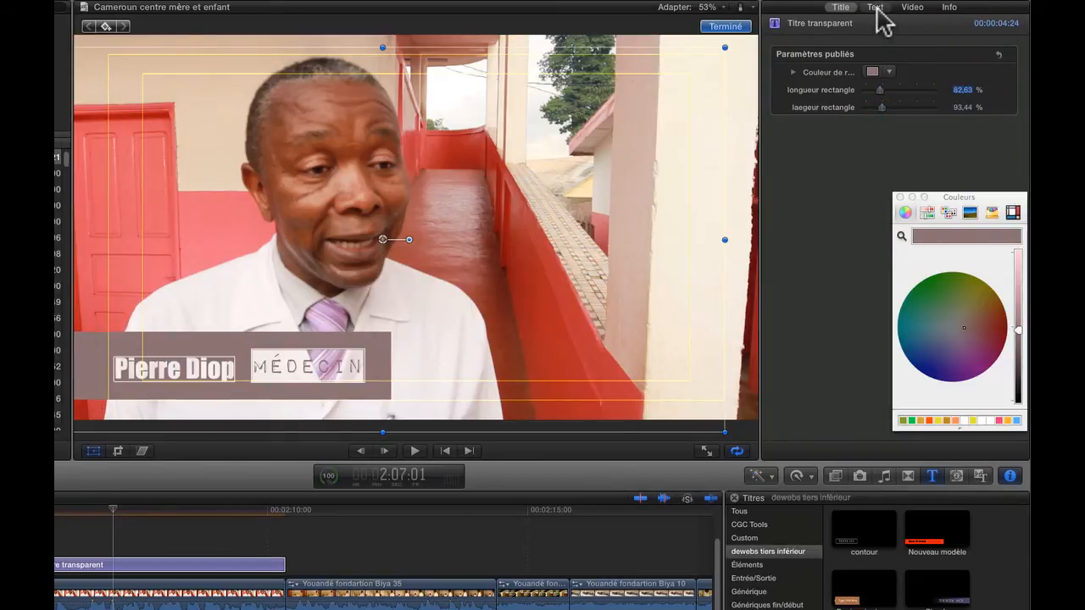
- Shift the name and function texts right into the title-safe area, and set "longueur rectangle" to 97,58 % and "laegeur rectangle" to 78,84 %
double_click(174, 362)
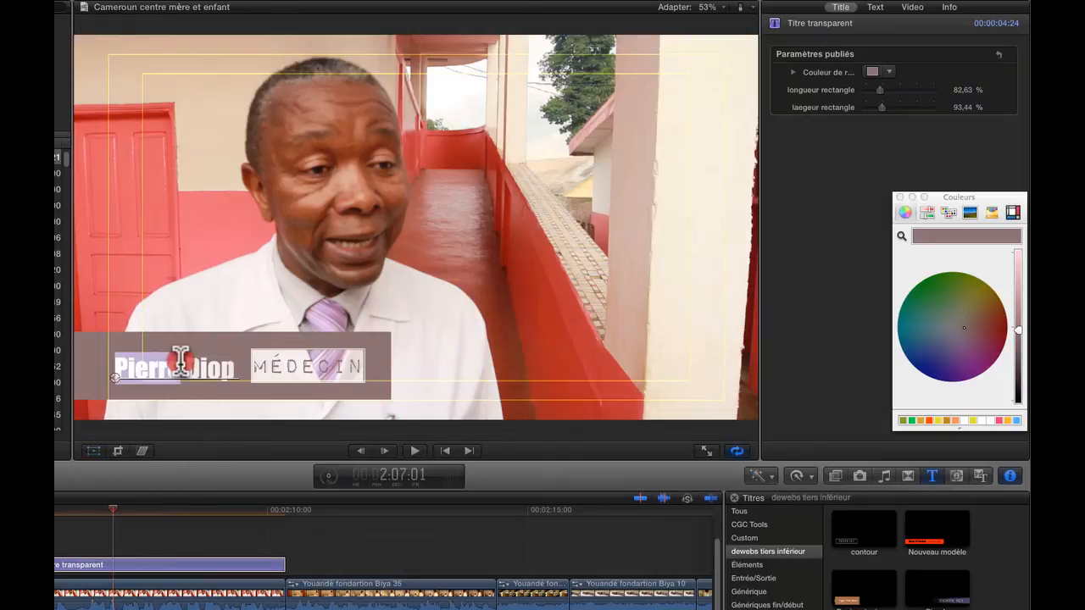
drag(142, 381, 143, 381)
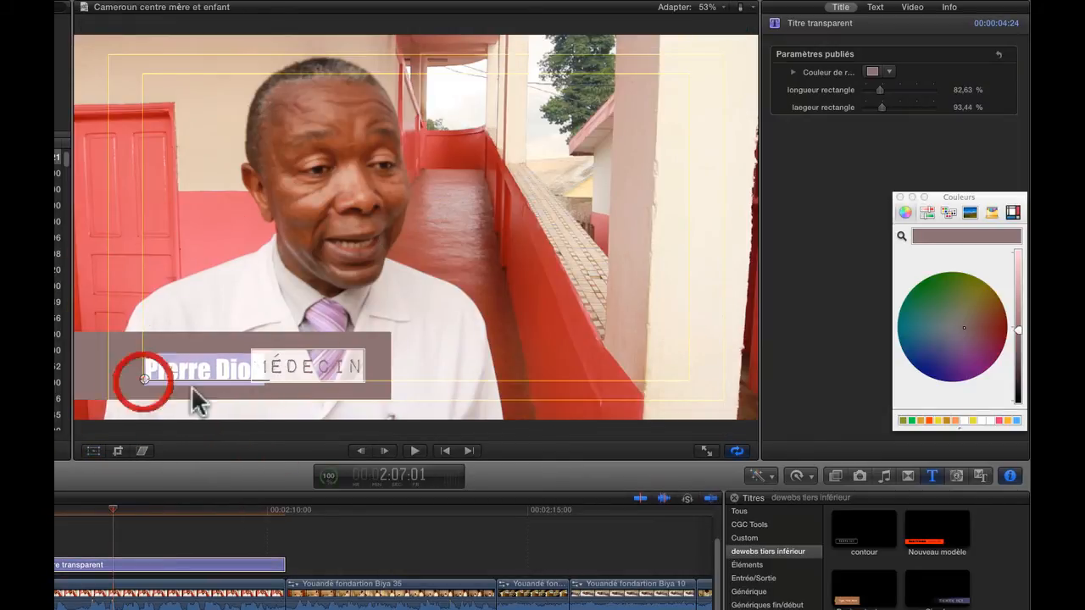
click(298, 373)
drag(250, 376, 275, 376)
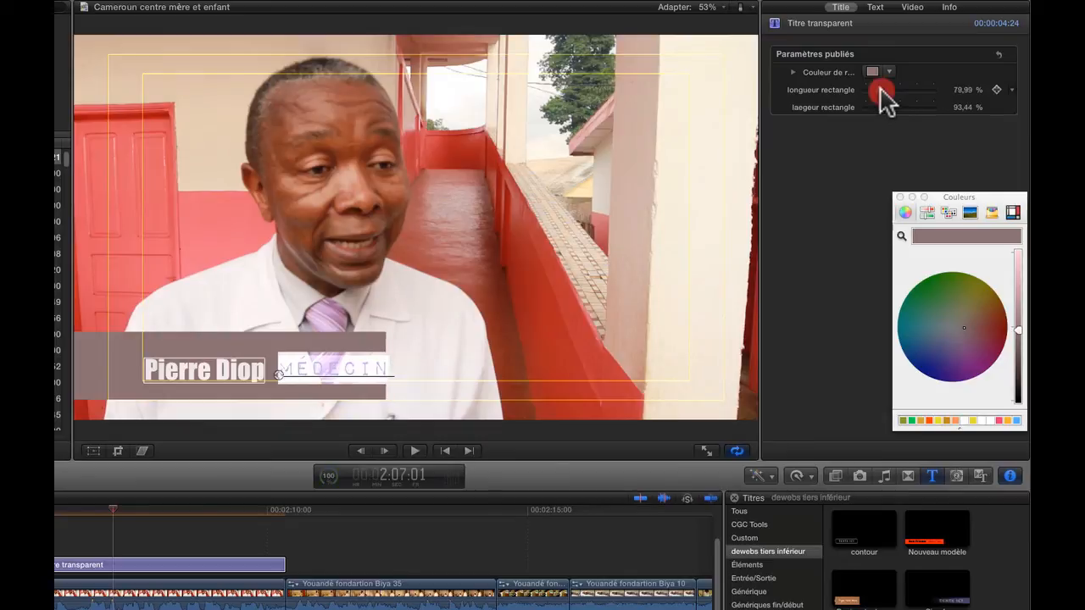
mouse_move(881, 88)
mouse_down()
mouse_move(890, 108)
mouse_move(880, 110)
mouse_up()
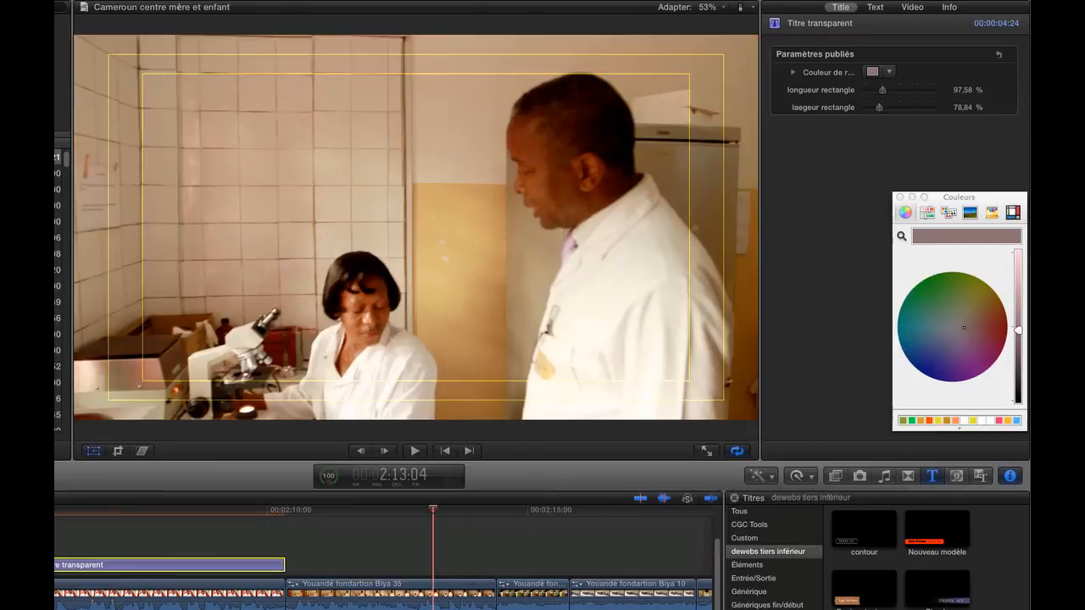
- Play the interview from just before the title to check the adjusted lower third
click(56, 525)
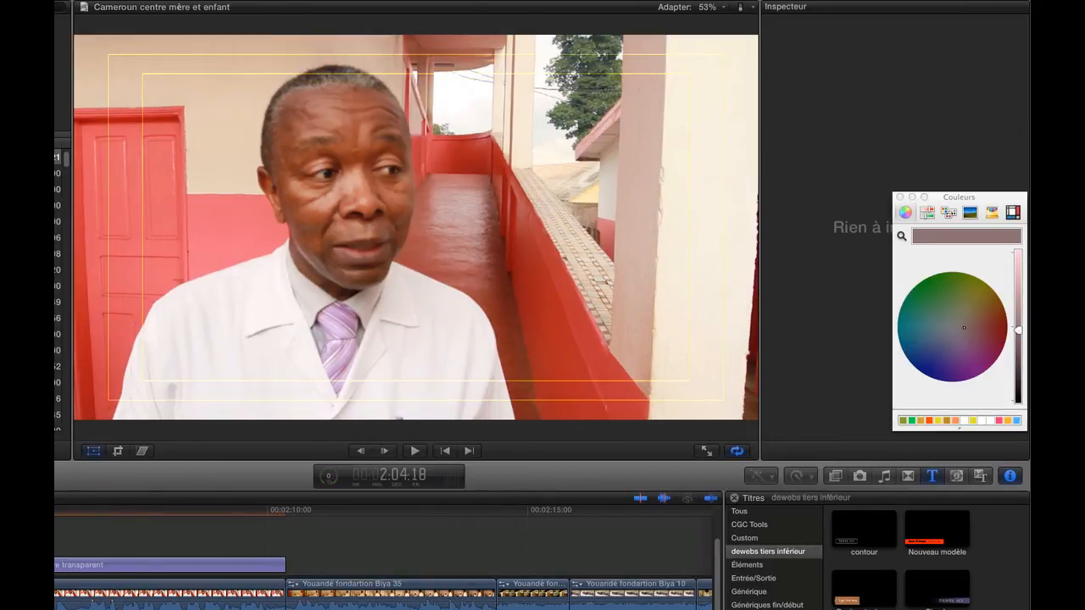
key(space)
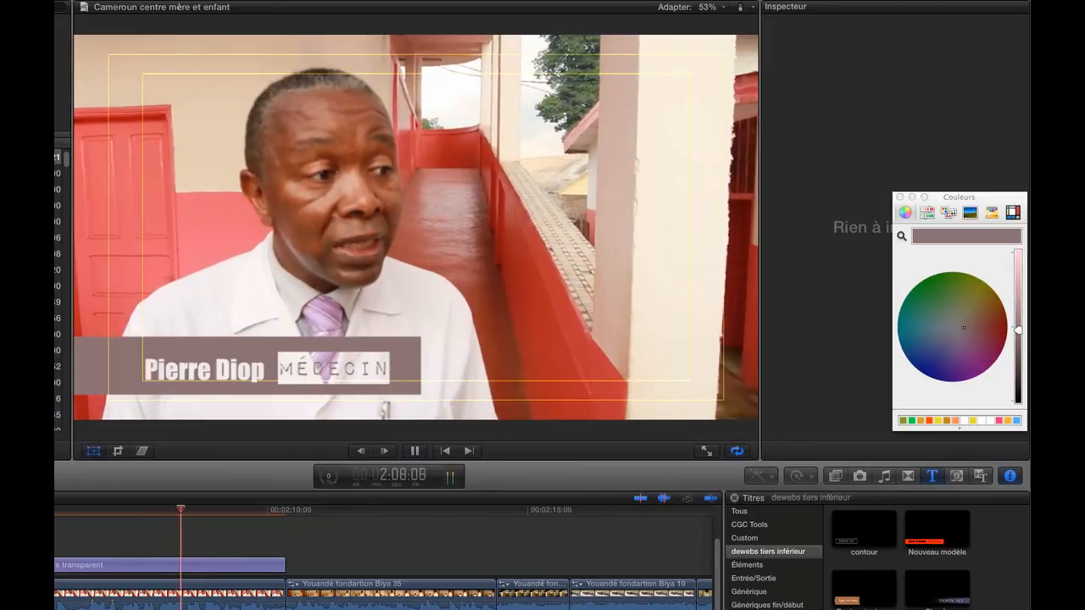
key(space)
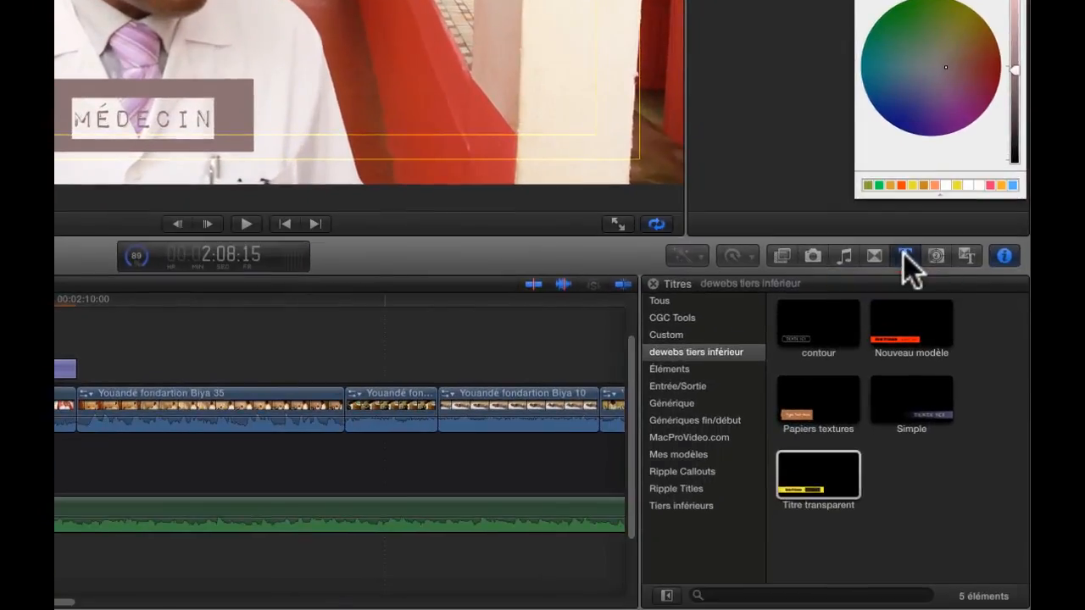
- Apply the "Fondu enchaîné" dissolve to both ends of the "Titre transparent" title in the timeline
click(932, 475)
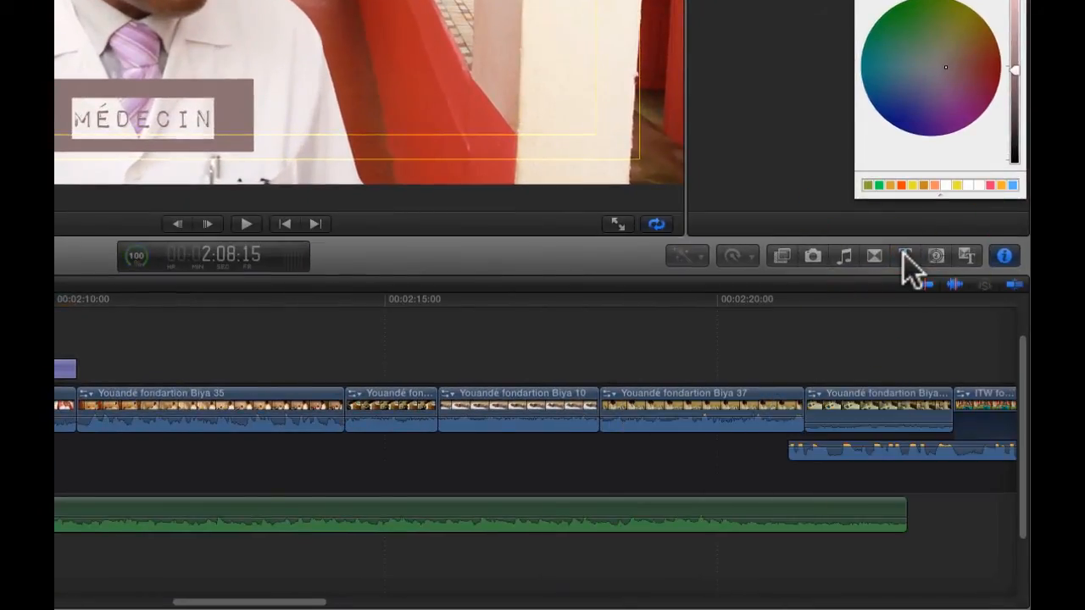
click(904, 254)
click(874, 256)
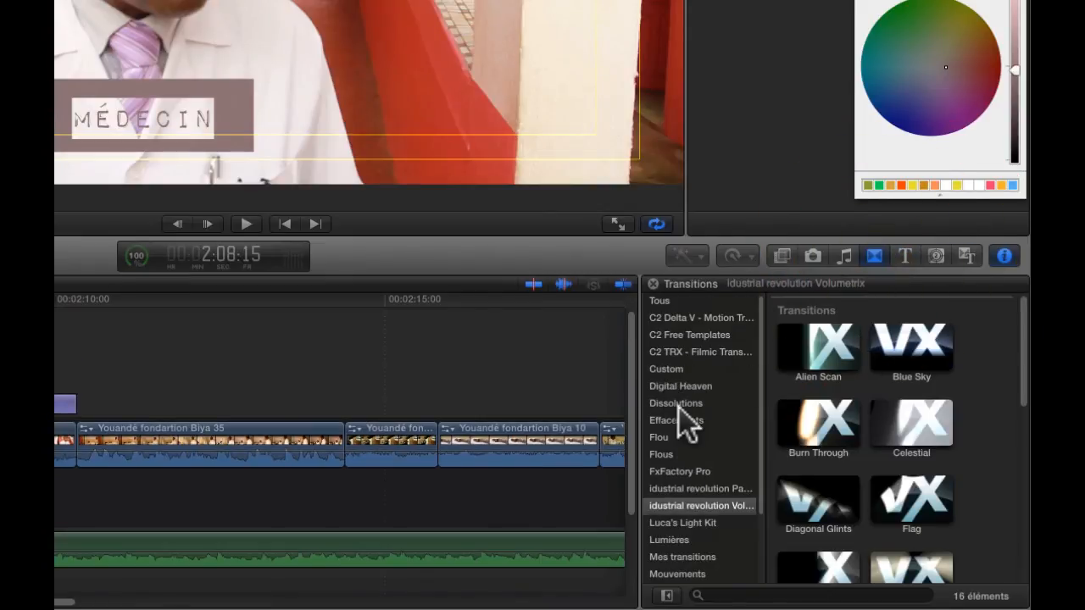
click(677, 405)
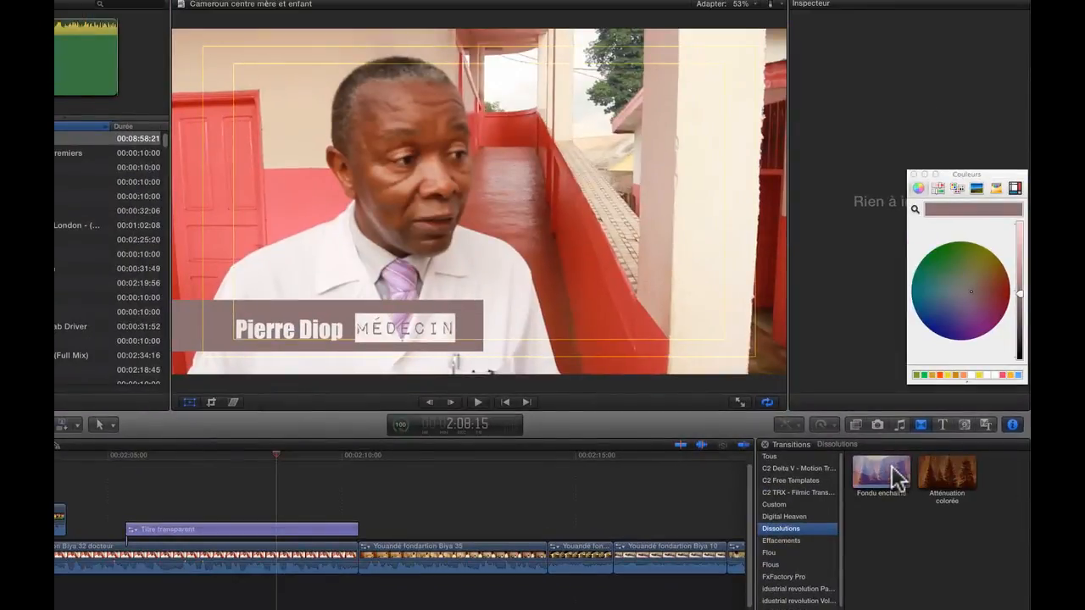
drag(897, 479, 356, 531)
- Play the title from 2:05:00 to check its dissolves, and bring back the Titles browser
click(108, 458)
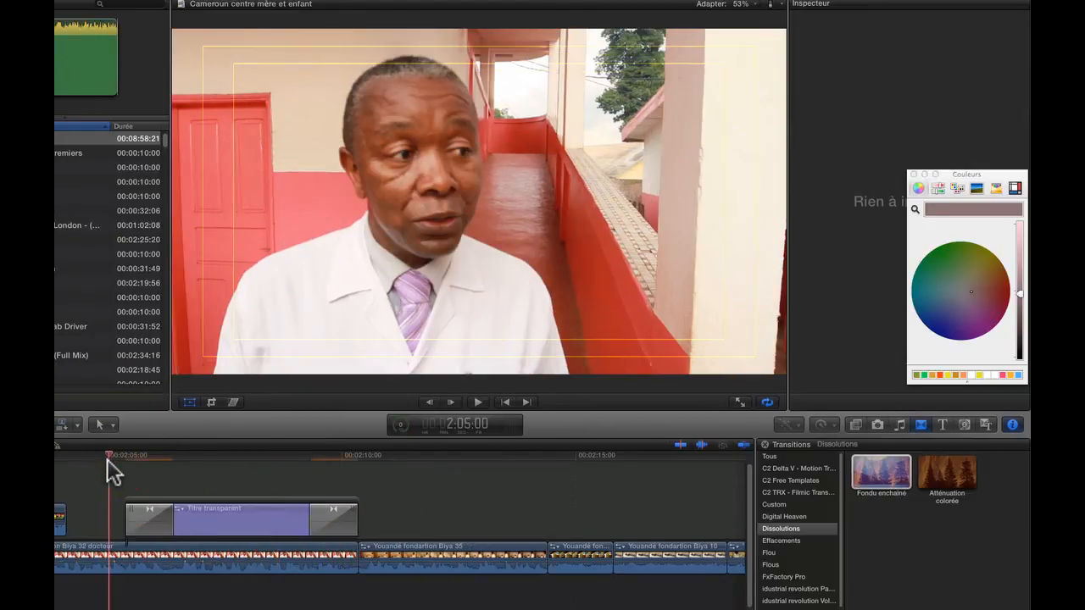
key(space)
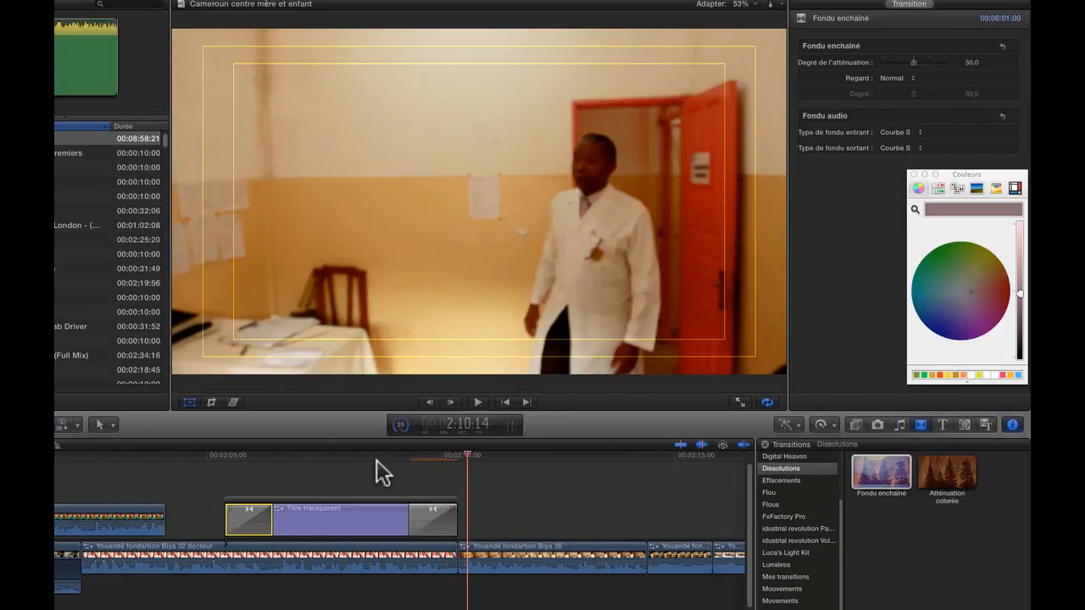
click(279, 467)
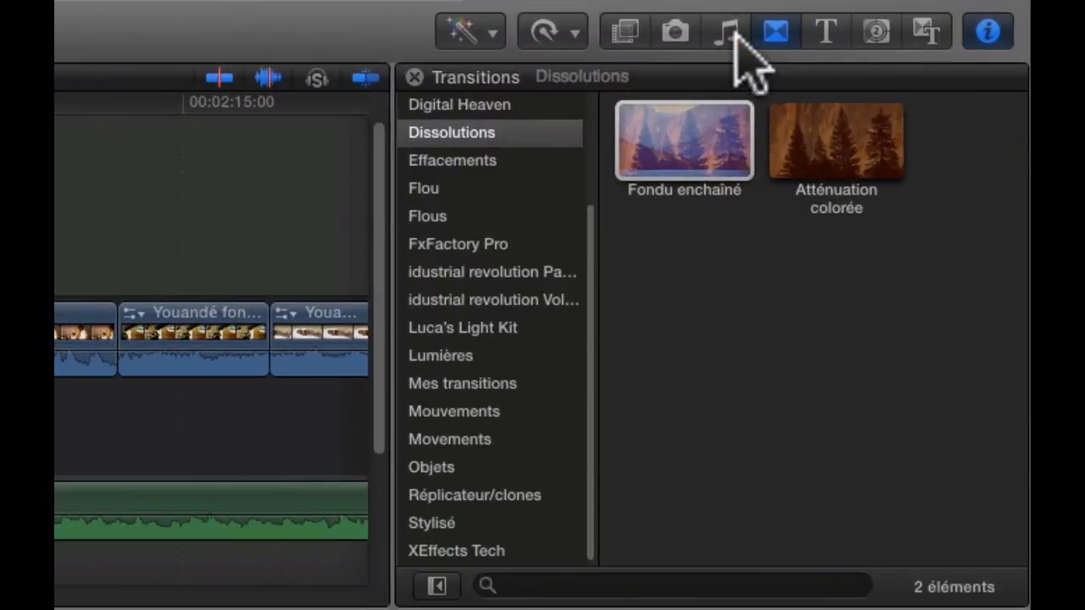
click(823, 34)
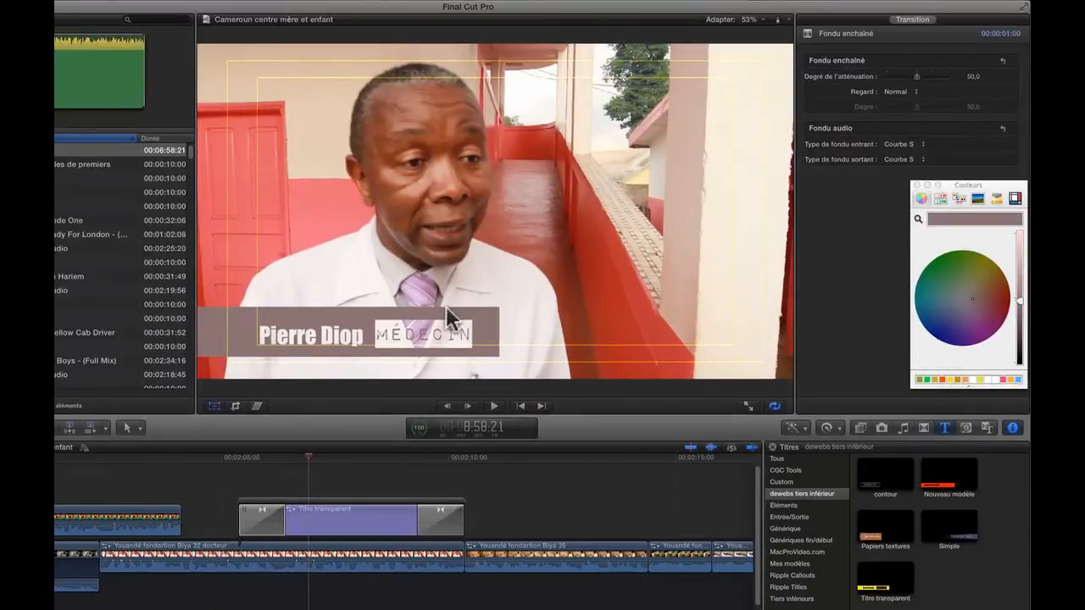
- Preview other fonts on the function text "Médecin" and keep Impact Label
click(430, 339)
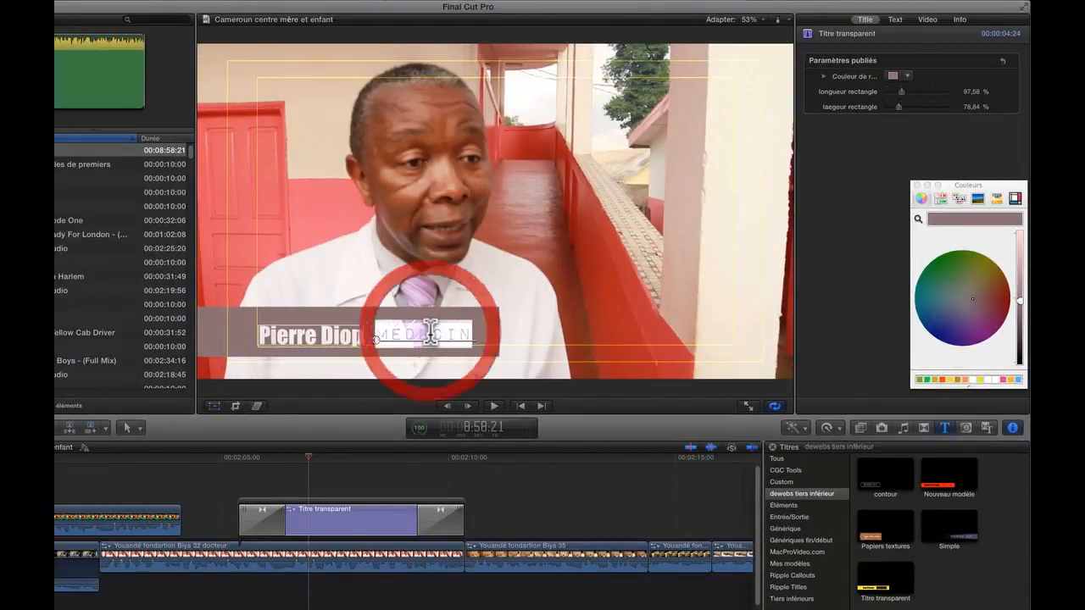
click(895, 19)
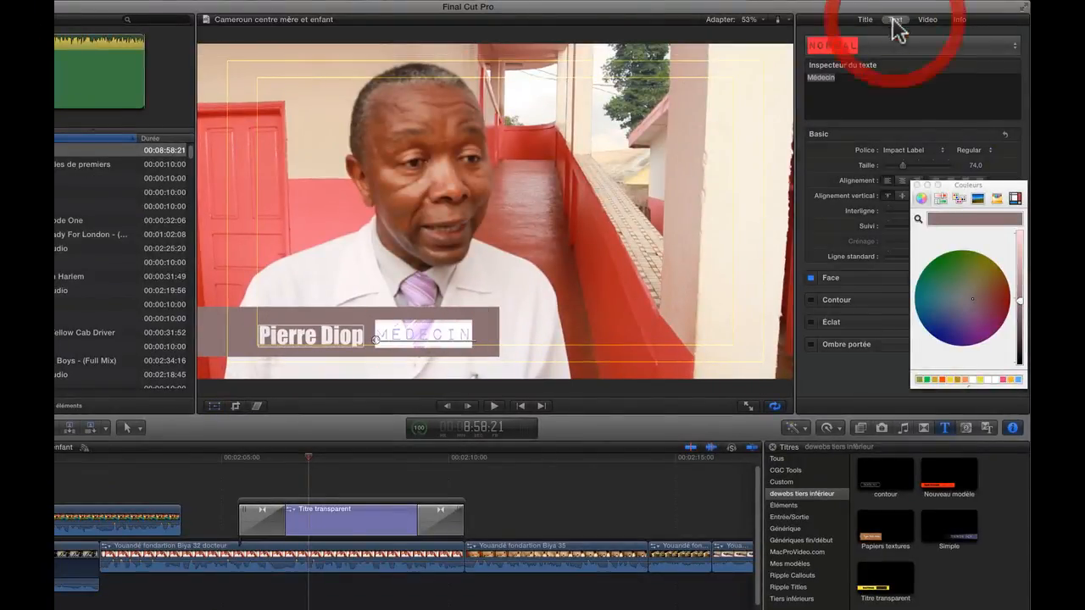
click(942, 149)
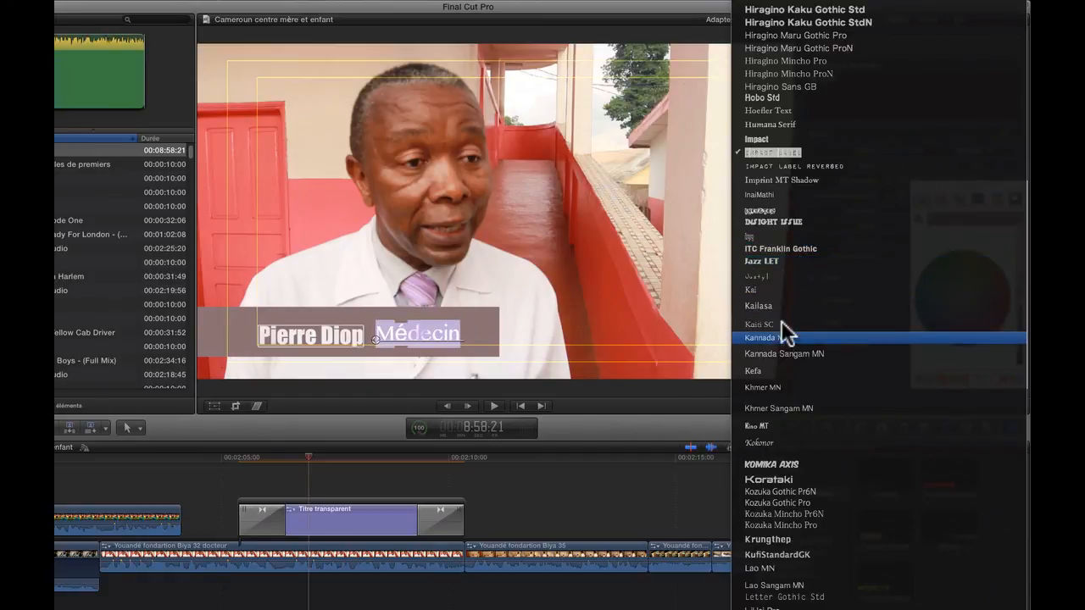
click(773, 151)
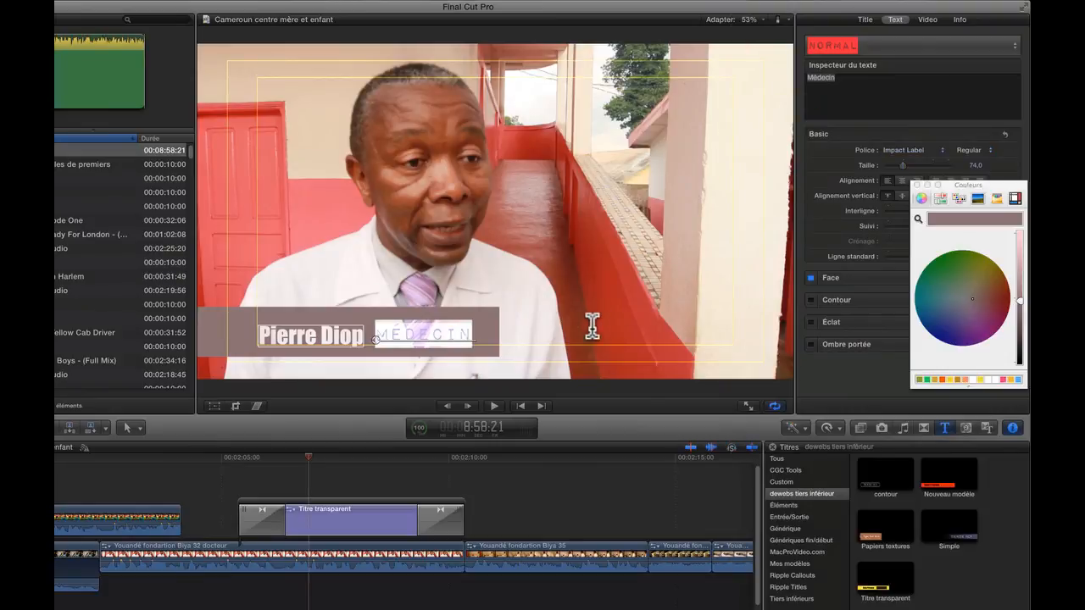